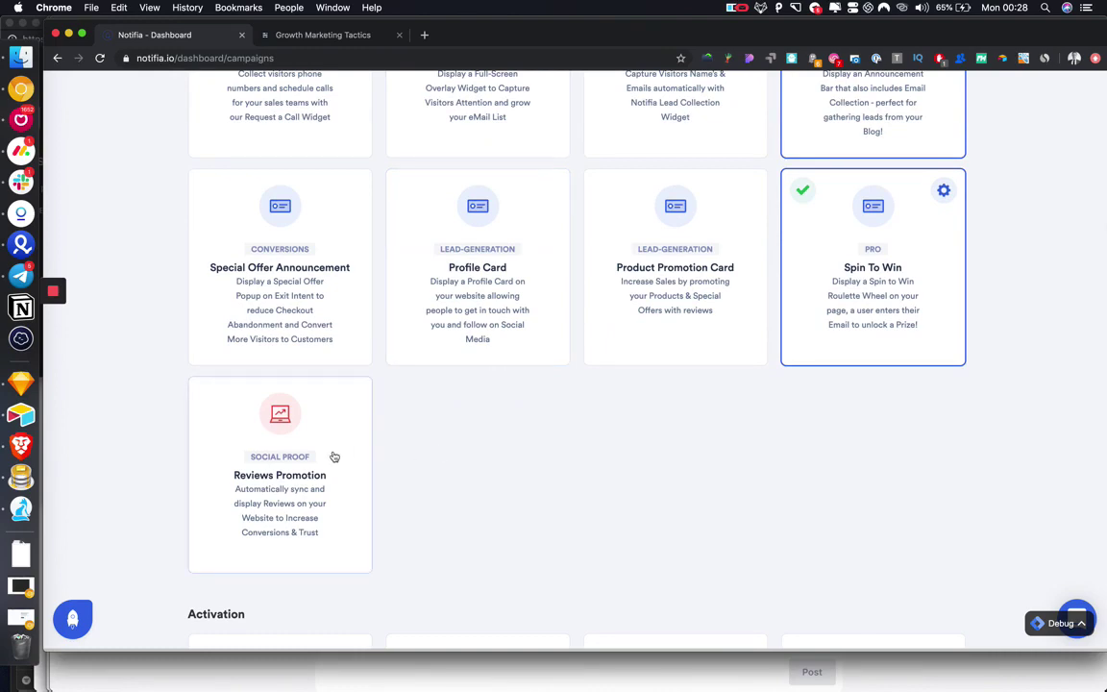
- Find the Reviews Promotion card on the campaigns page and activate it
{"action": "scroll", "coordinate": [334, 457], "scroll_direction": "up", "scroll_amount": 10}
{"action": "scroll", "coordinate": [335, 456], "scroll_direction": "down", "scroll_amount": 10}
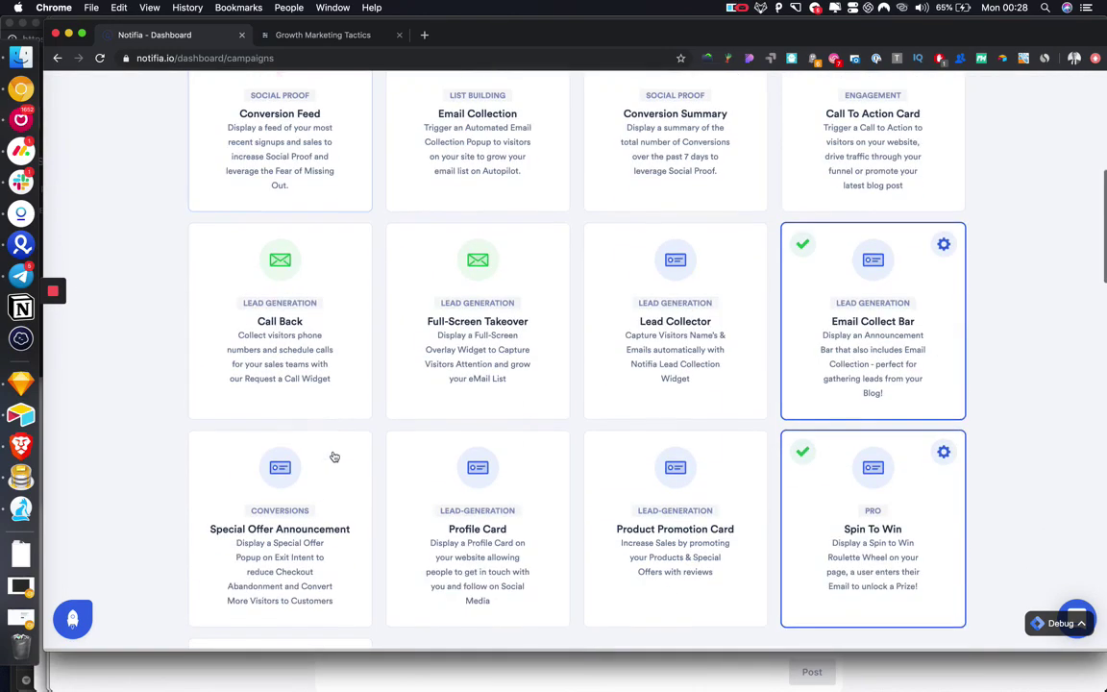
{"action": "left_click", "coordinate": [350, 384]}
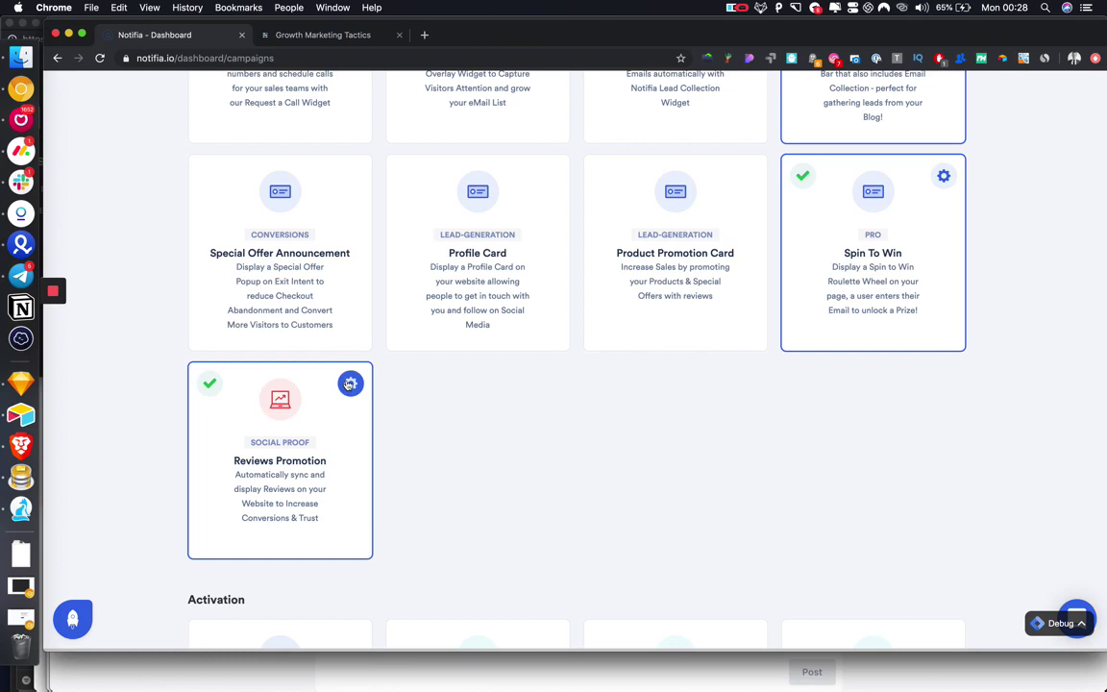
- In Reviews Promotion settings, turn off Show on all pages and choose the URL contains rule
{"action": "left_click", "coordinate": [350, 384]}
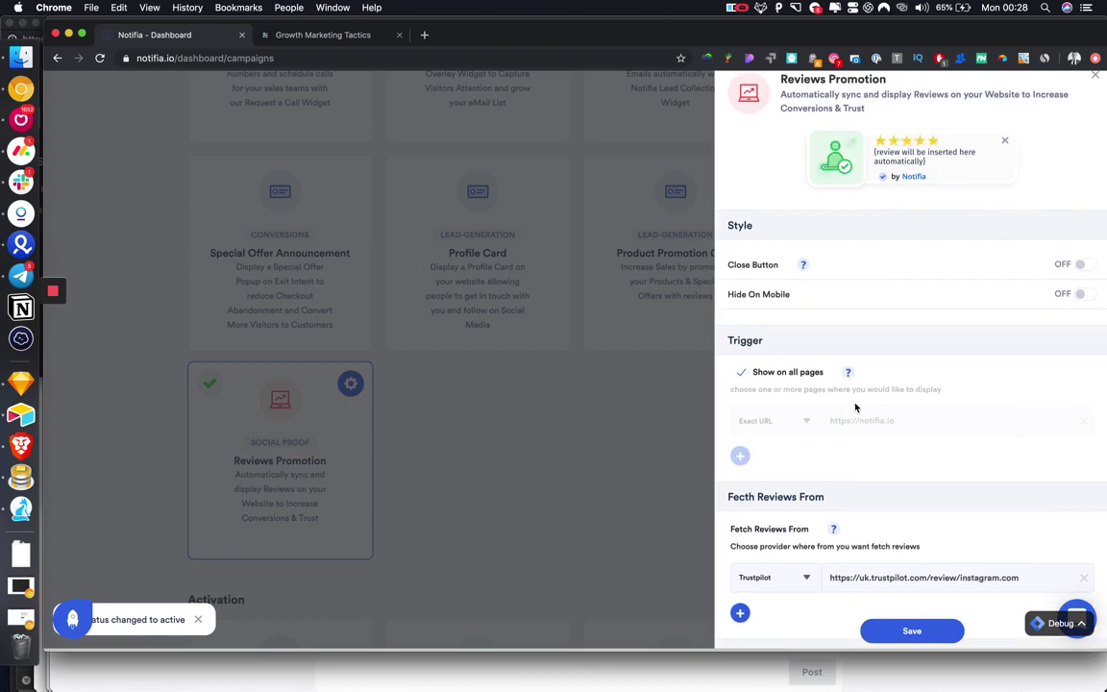
{"action": "scroll", "coordinate": [855, 406], "scroll_direction": "down", "scroll_amount": 1}
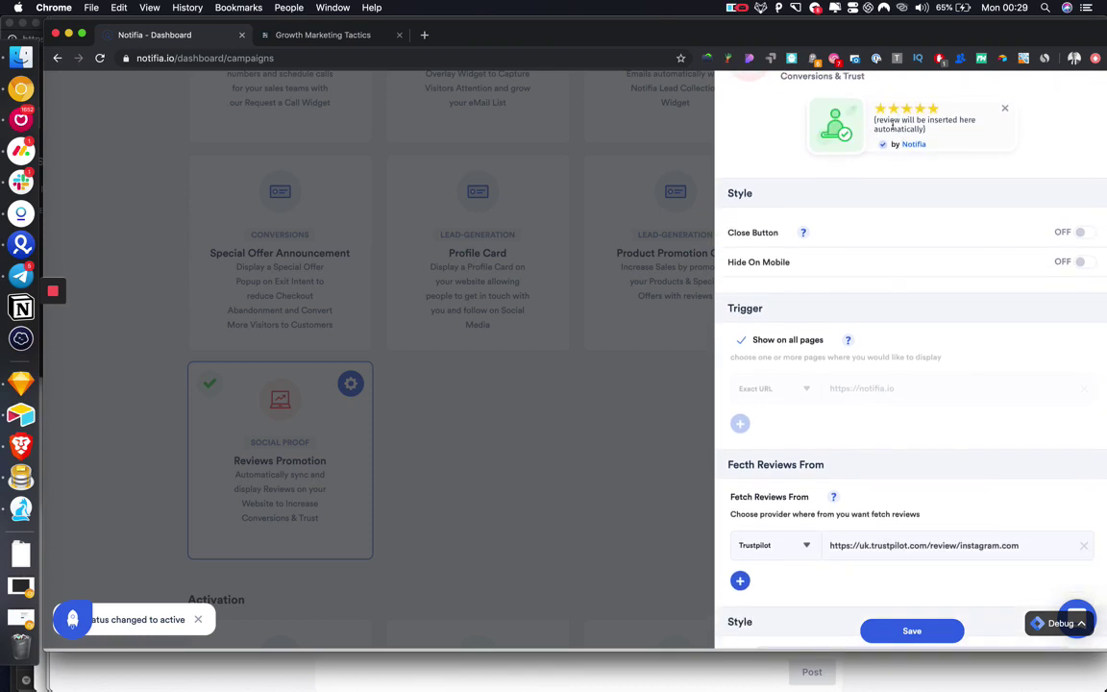
{"action": "scroll", "coordinate": [817, 327], "scroll_direction": "down", "scroll_amount": 1}
{"action": "left_click", "coordinate": [741, 294]}
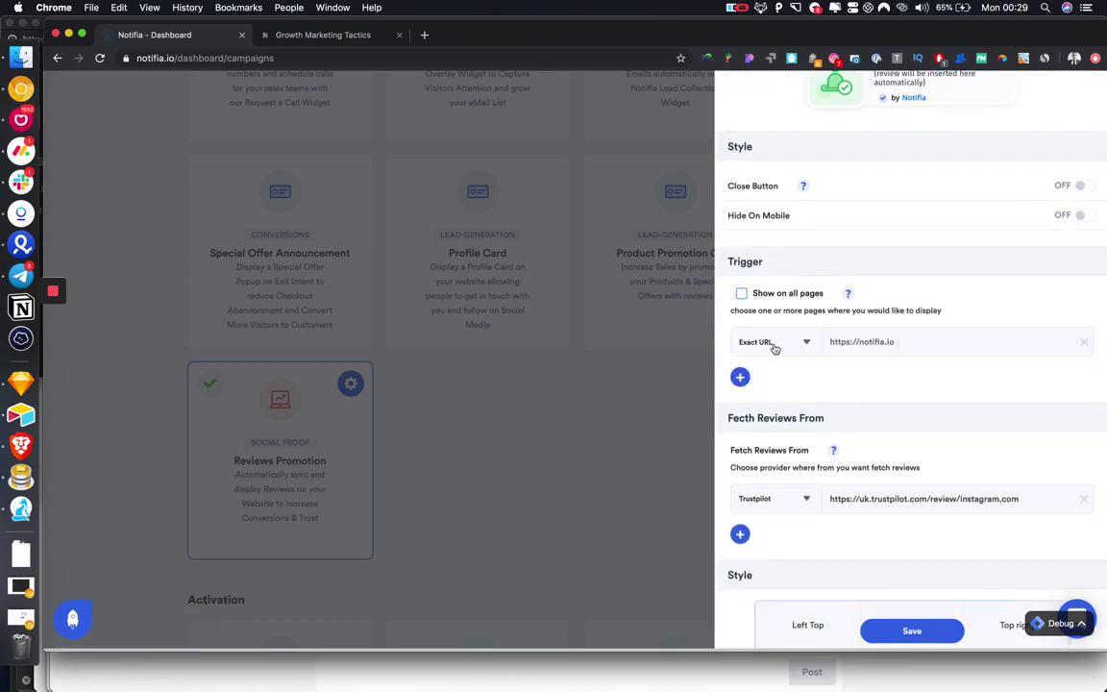
{"action": "left_click", "coordinate": [768, 342]}
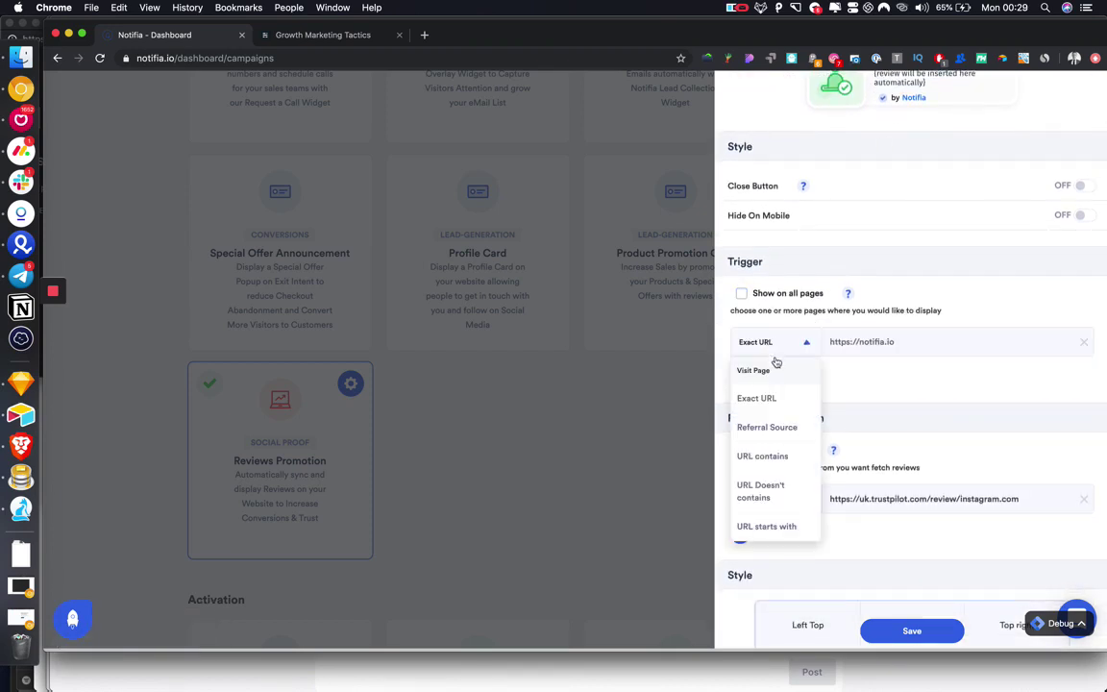
{"action": "left_click", "coordinate": [786, 458]}
{"action": "left_click", "coordinate": [873, 342]}
- Enter 'blog' as the URL match text and keep Trustpilot as the review provider
{"action": "type", "text": "blog"}
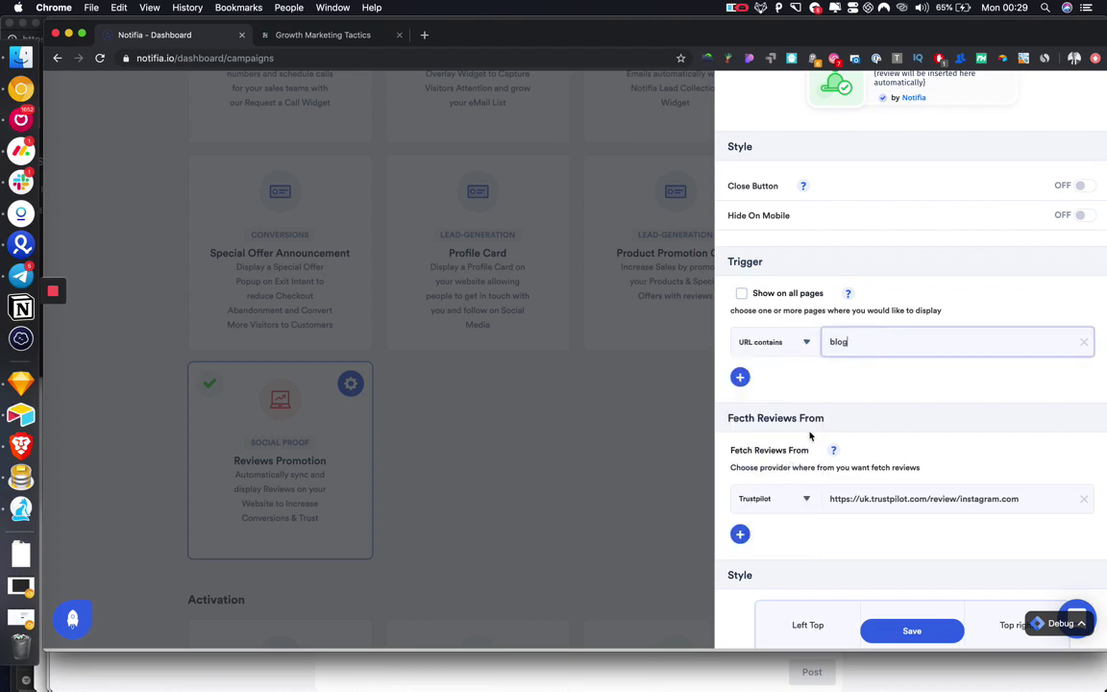
{"action": "scroll", "coordinate": [809, 436], "scroll_direction": "down", "scroll_amount": 3}
{"action": "left_click", "coordinate": [786, 371]}
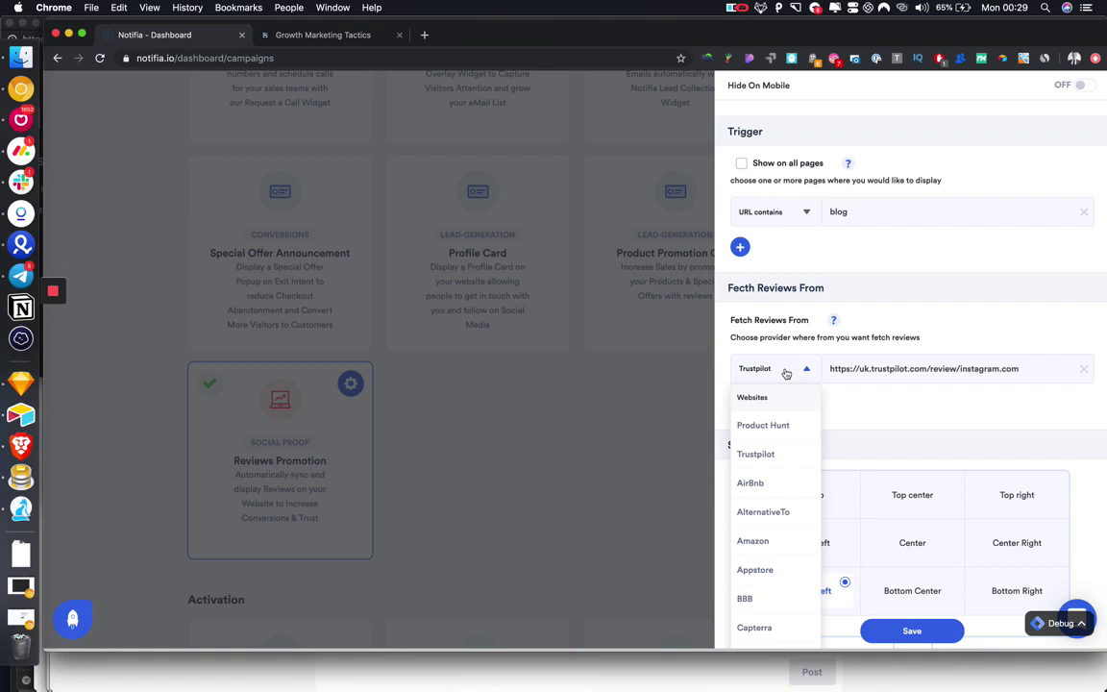
{"action": "scroll", "coordinate": [786, 434], "scroll_direction": "down", "scroll_amount": 3}
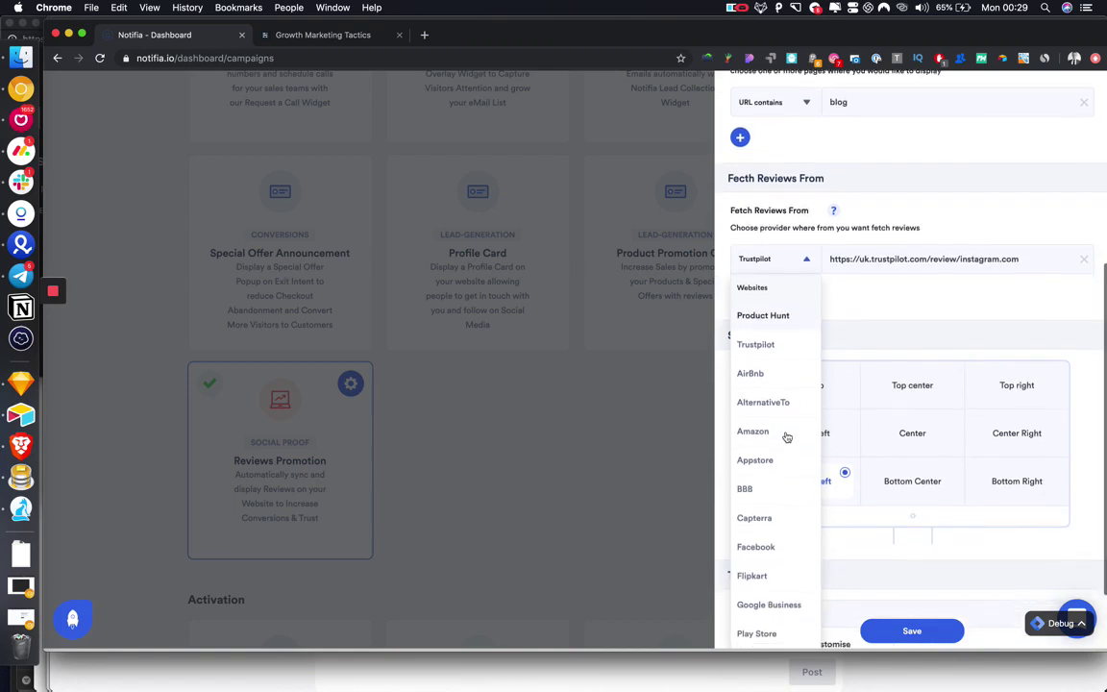
{"action": "left_click", "coordinate": [782, 347]}
- Add two extra review source rows and browse the new row's provider list without changing it
{"action": "left_click", "coordinate": [739, 295]}
{"action": "left_click", "coordinate": [741, 345]}
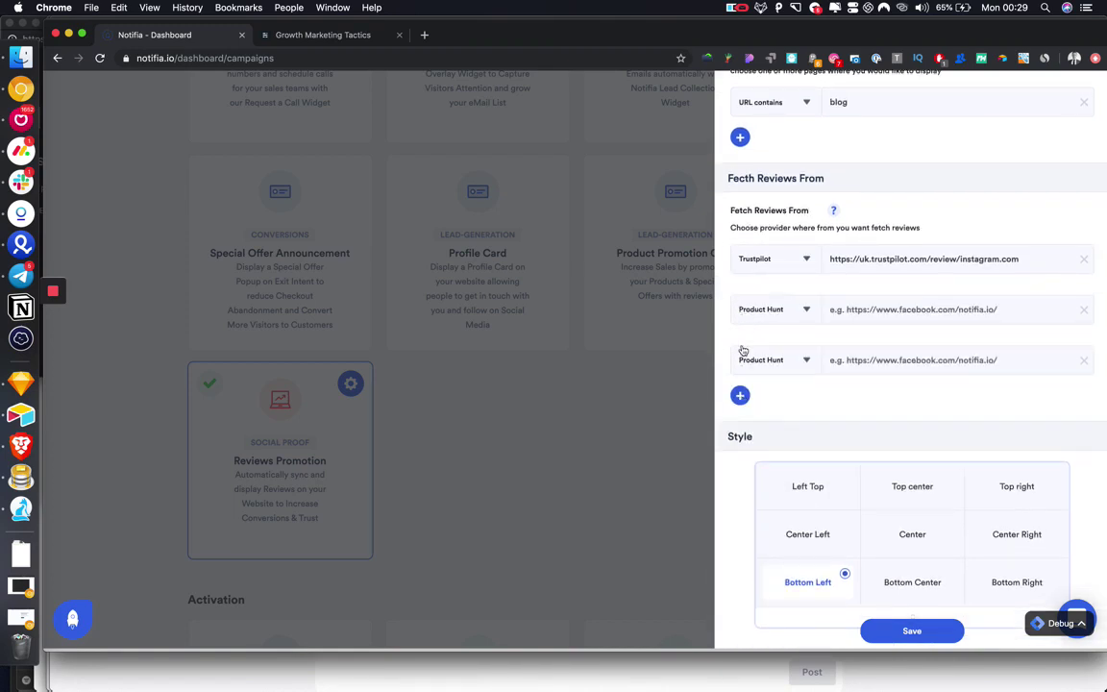
{"action": "left_click", "coordinate": [795, 308]}
{"action": "scroll", "coordinate": [761, 488], "scroll_direction": "down", "scroll_amount": 3}
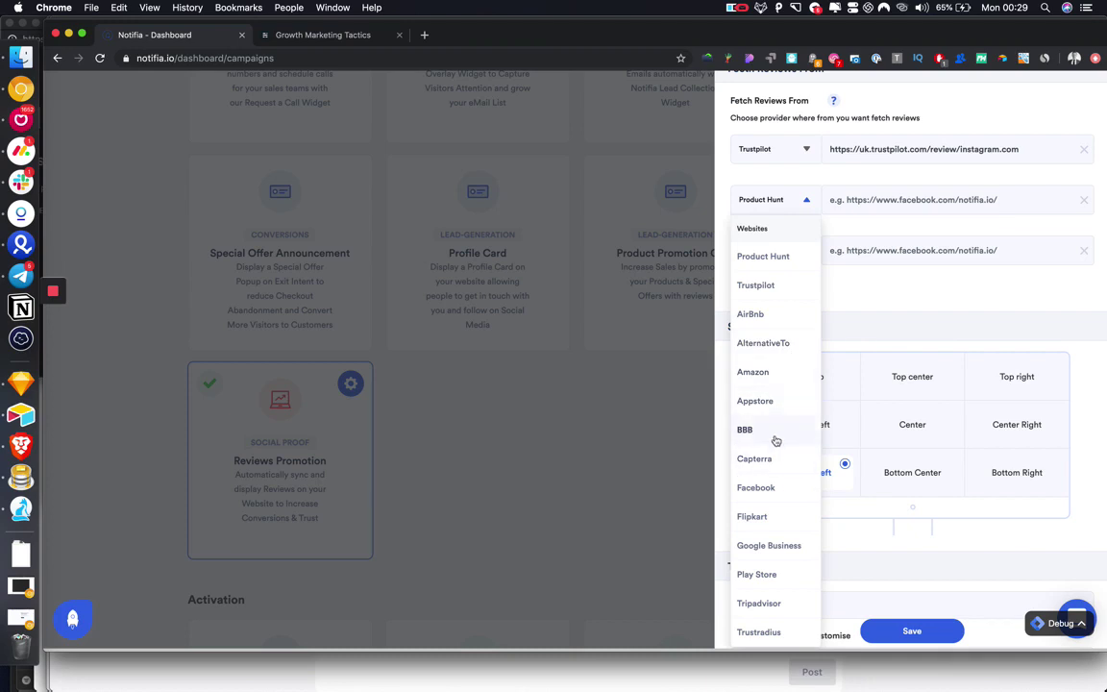
{"action": "scroll", "coordinate": [762, 490], "scroll_direction": "down", "scroll_amount": 1}
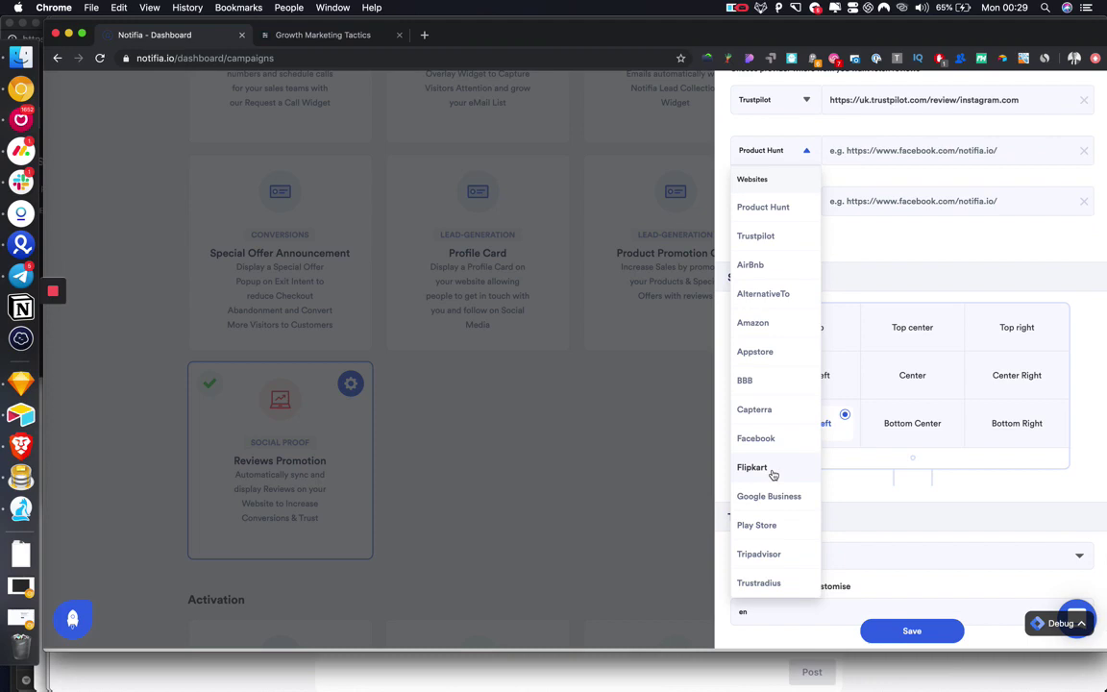
{"action": "scroll", "coordinate": [774, 476], "scroll_direction": "down", "scroll_amount": 1}
{"action": "scroll", "coordinate": [779, 490], "scroll_direction": "down", "scroll_amount": 1}
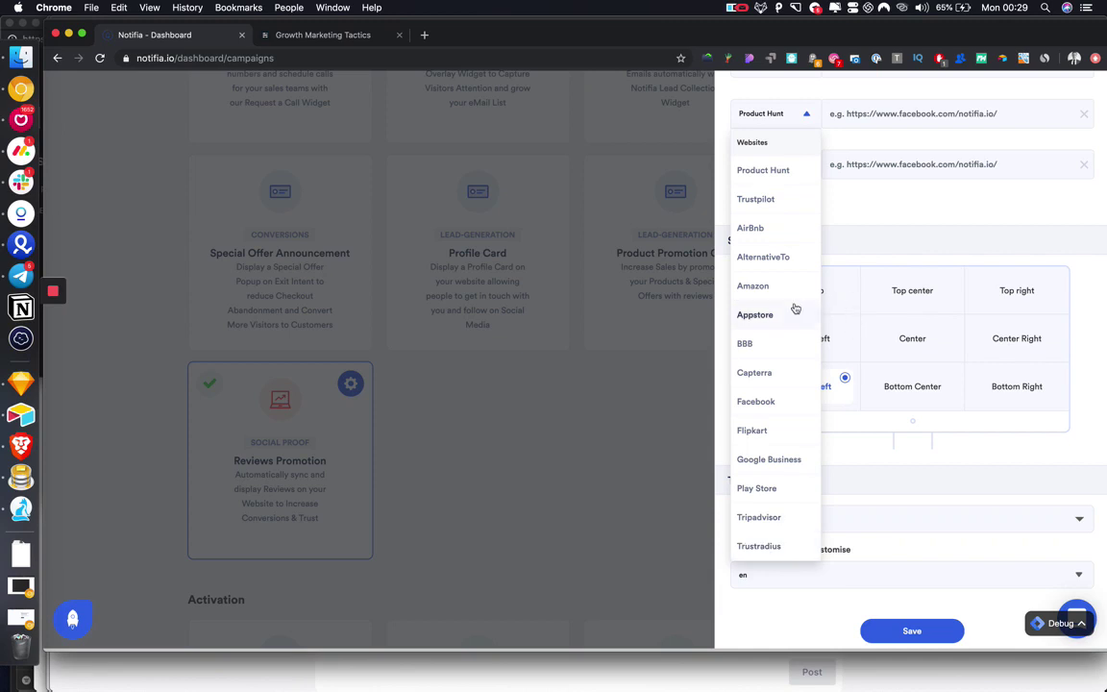
{"action": "scroll", "coordinate": [796, 308], "scroll_direction": "up", "scroll_amount": 3}
{"action": "scroll", "coordinate": [793, 299], "scroll_direction": "up", "scroll_amount": 1}
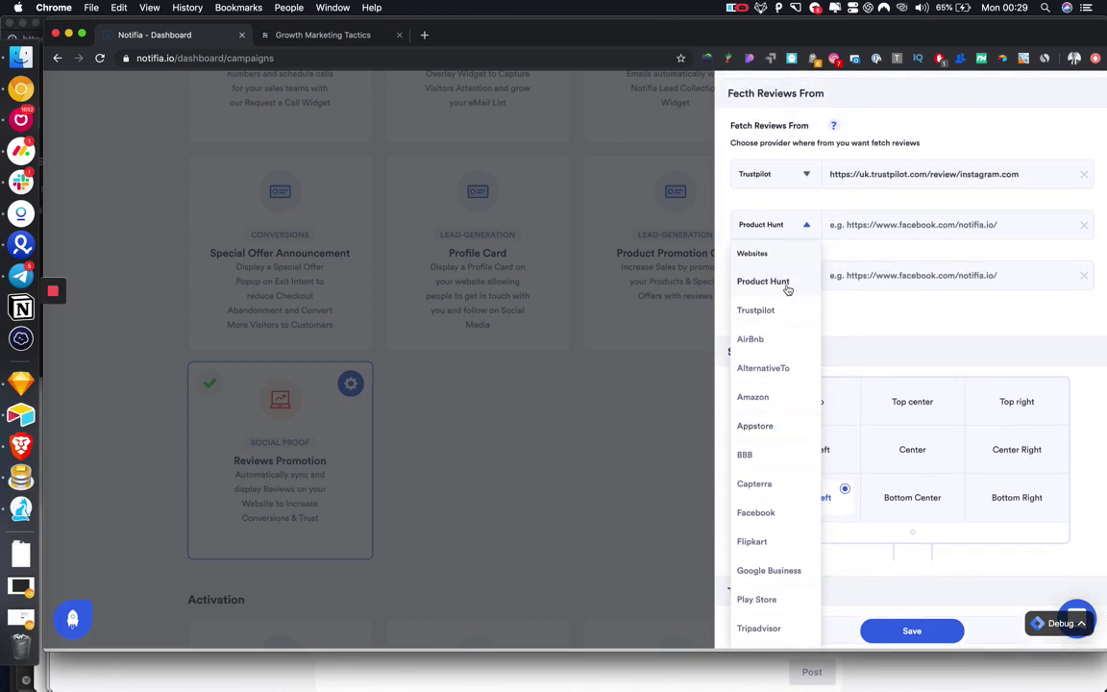
{"action": "left_click", "coordinate": [970, 212]}
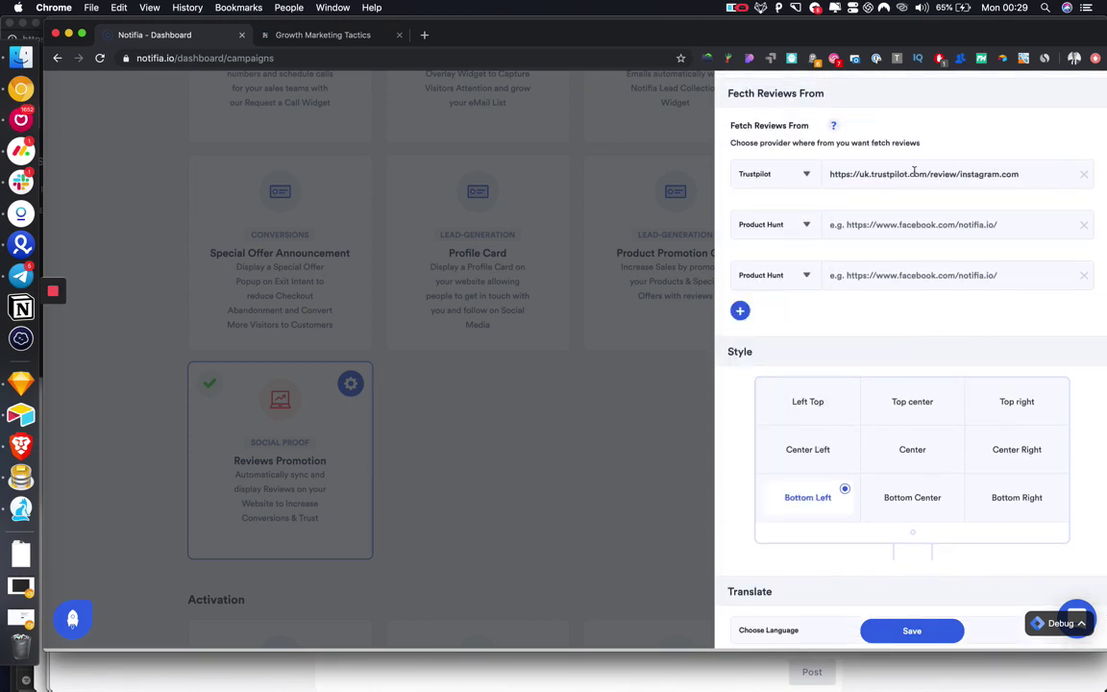
- Check the second row's provider choices, then delete one extra Product Hunt row
{"action": "left_click", "coordinate": [793, 233]}
{"action": "scroll", "coordinate": [780, 320], "scroll_direction": "down", "scroll_amount": 2}
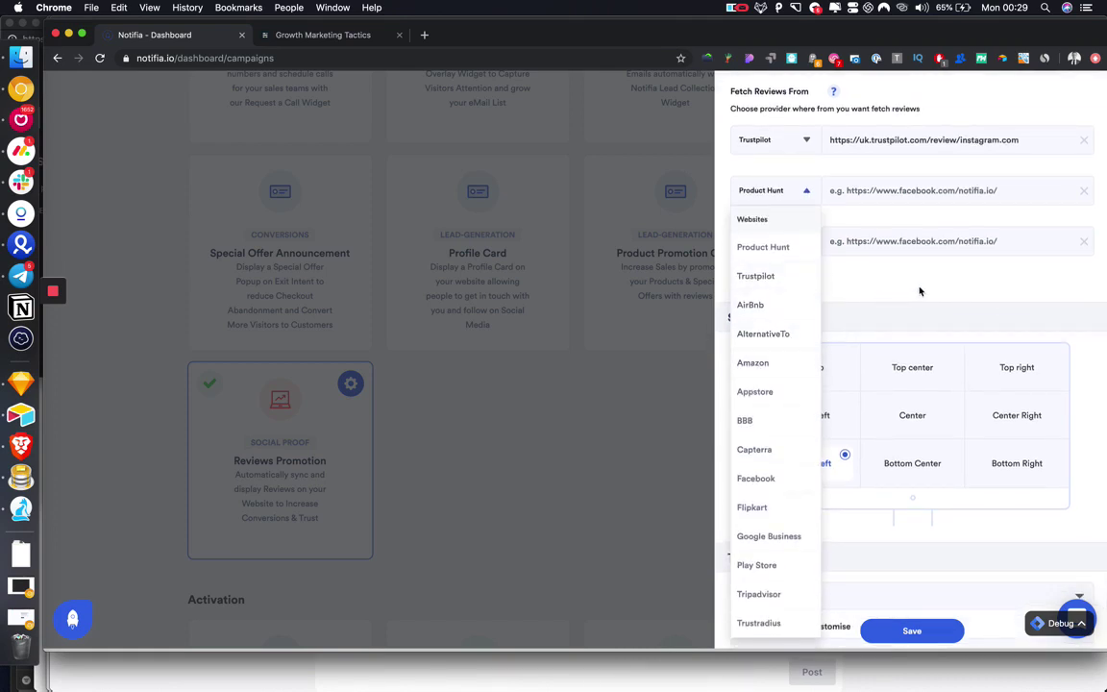
{"action": "left_click", "coordinate": [1018, 123]}
{"action": "left_click", "coordinate": [1084, 191]}
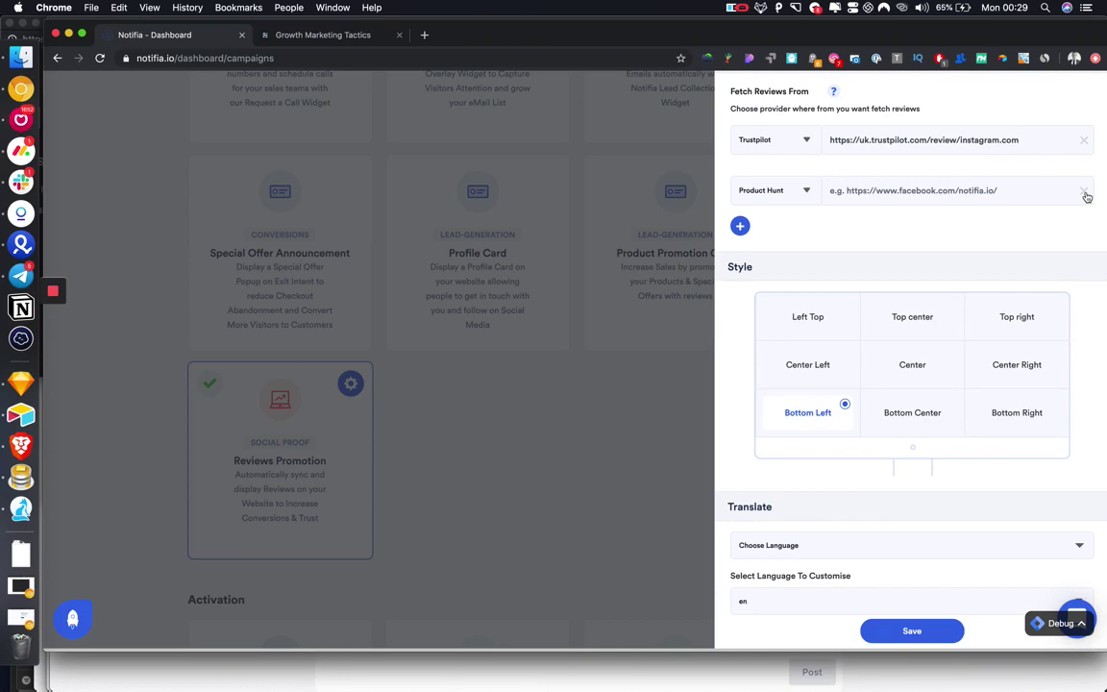
- Remove the last Product Hunt row, then search 'facebook trustpilot reviews' and open Trustpilot's result
{"action": "left_click", "coordinate": [1084, 191]}
{"action": "left_click", "coordinate": [424, 35]}
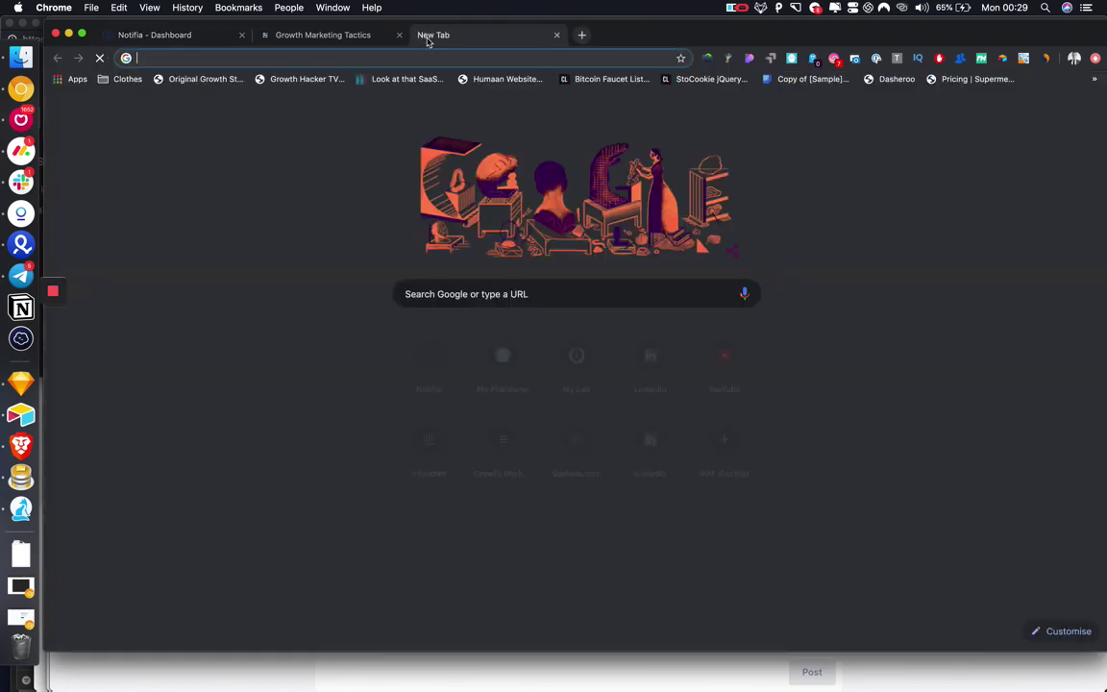
{"action": "type", "text": "facebook trust"}
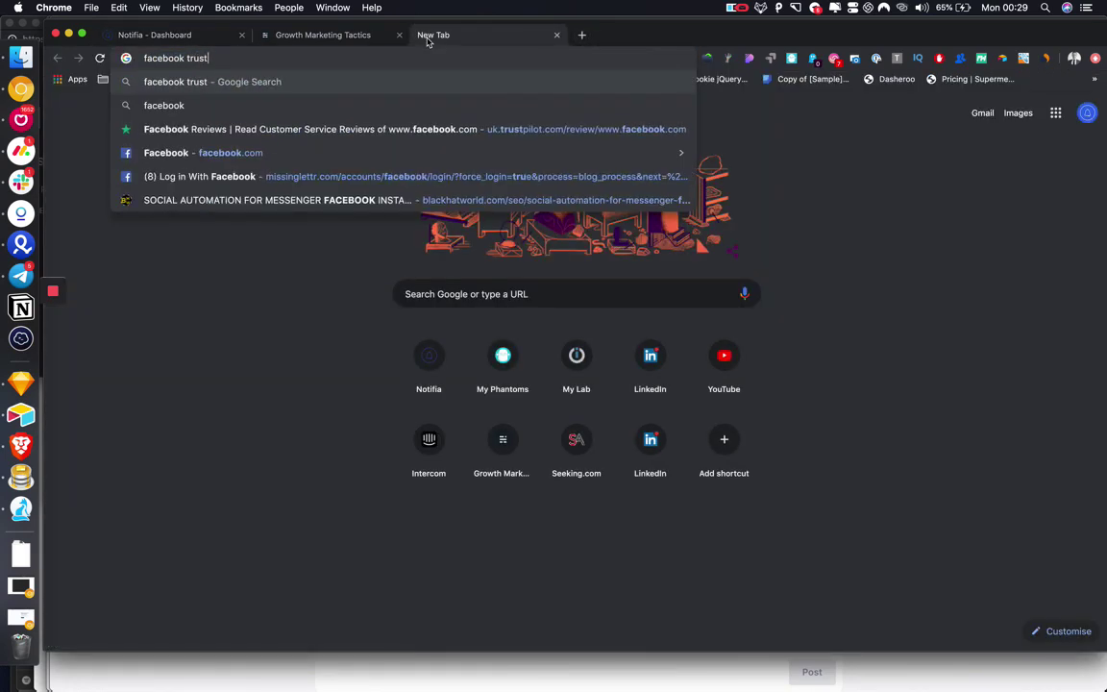
{"action": "type", "text": "pilot reviews"}
{"action": "key", "text": "Return"}
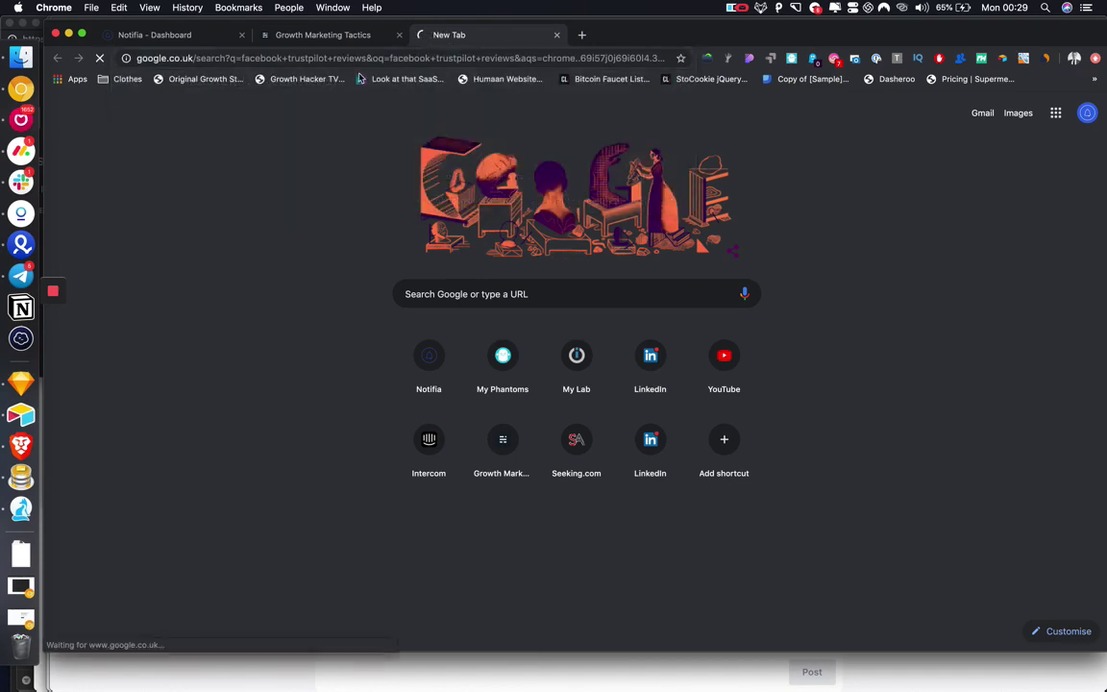
{"action": "scroll", "coordinate": [262, 383], "scroll_direction": "down", "scroll_amount": 5}
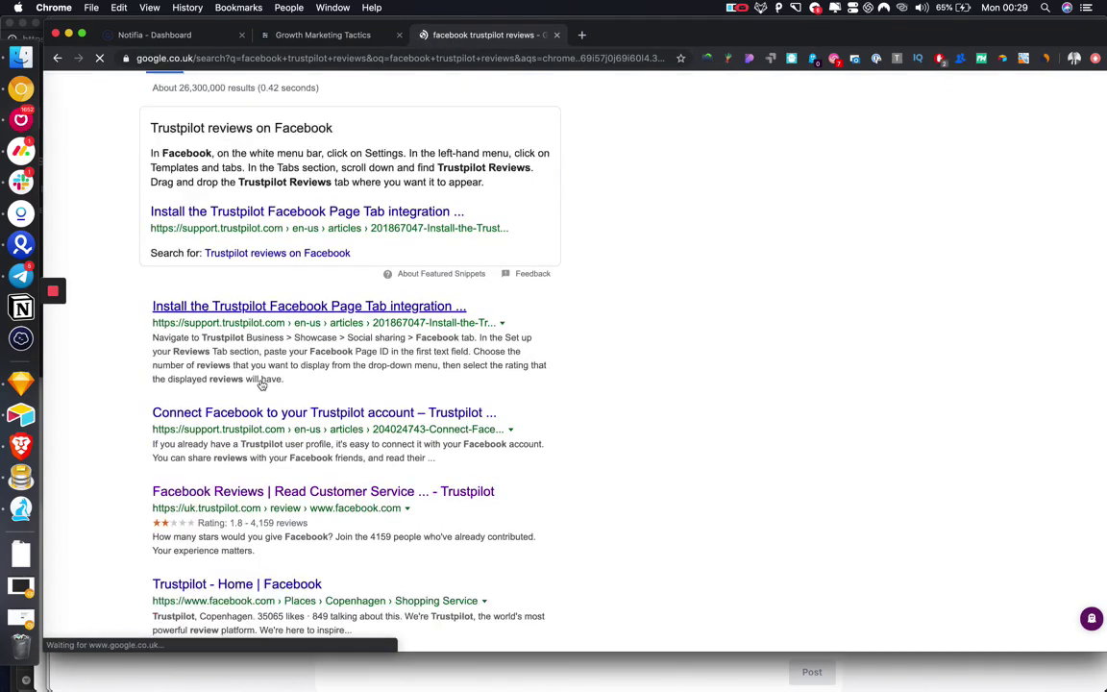
{"action": "left_click", "coordinate": [289, 352]}
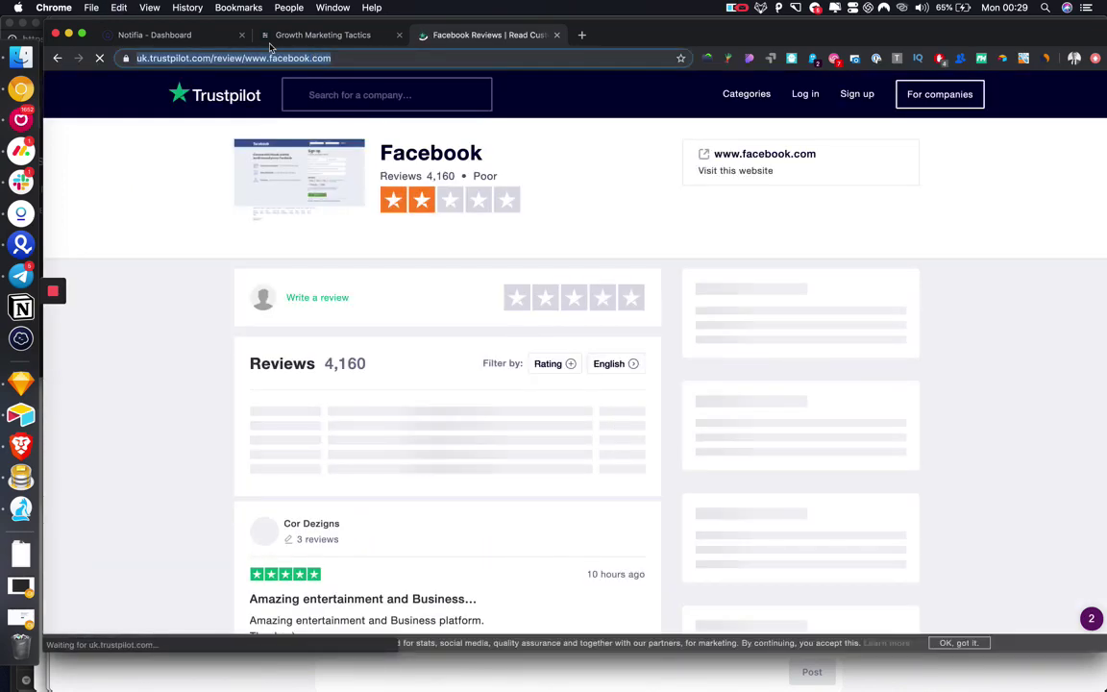
- Replace the source URL with the Trustpilot Facebook reviews address and set the provider to Facebook
{"action": "left_click", "coordinate": [183, 34]}
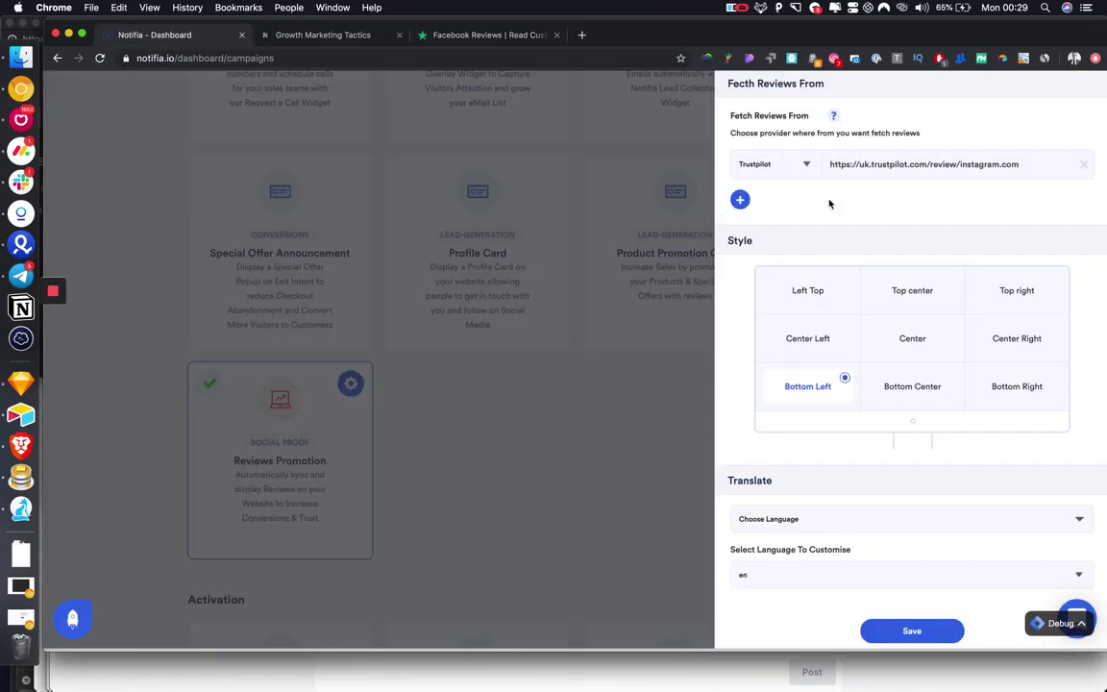
{"action": "triple_click", "coordinate": [899, 163]}
{"action": "type", "text": "https://uk.trustpilot.com/review/www.facebook.com"}
{"action": "left_click", "coordinate": [797, 164]}
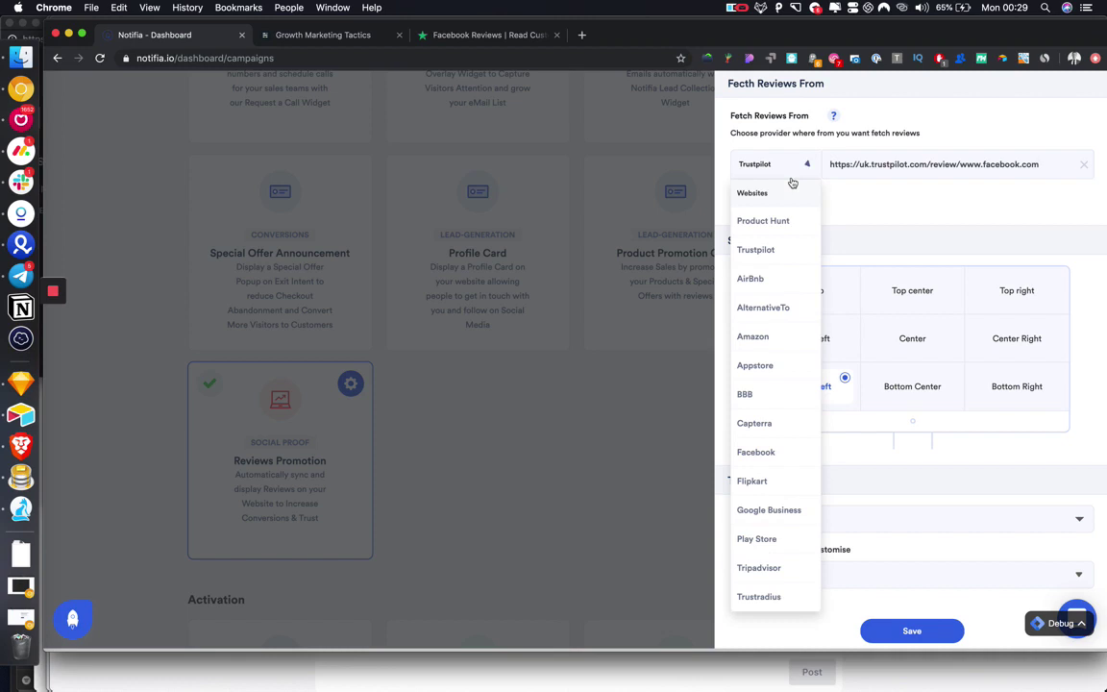
{"action": "left_click", "coordinate": [765, 453]}
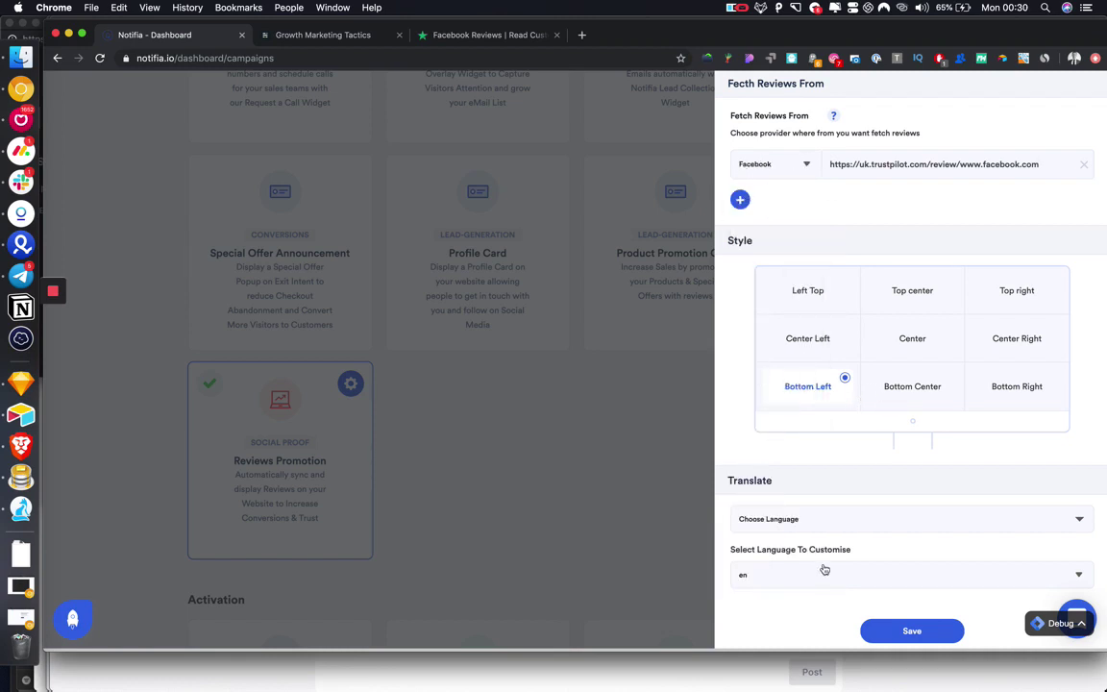
- Save the Reviews Promotion settings and scroll back to the campaign card
{"action": "scroll", "coordinate": [824, 549], "scroll_direction": "up", "scroll_amount": 5}
{"action": "scroll", "coordinate": [803, 390], "scroll_direction": "down", "scroll_amount": 5}
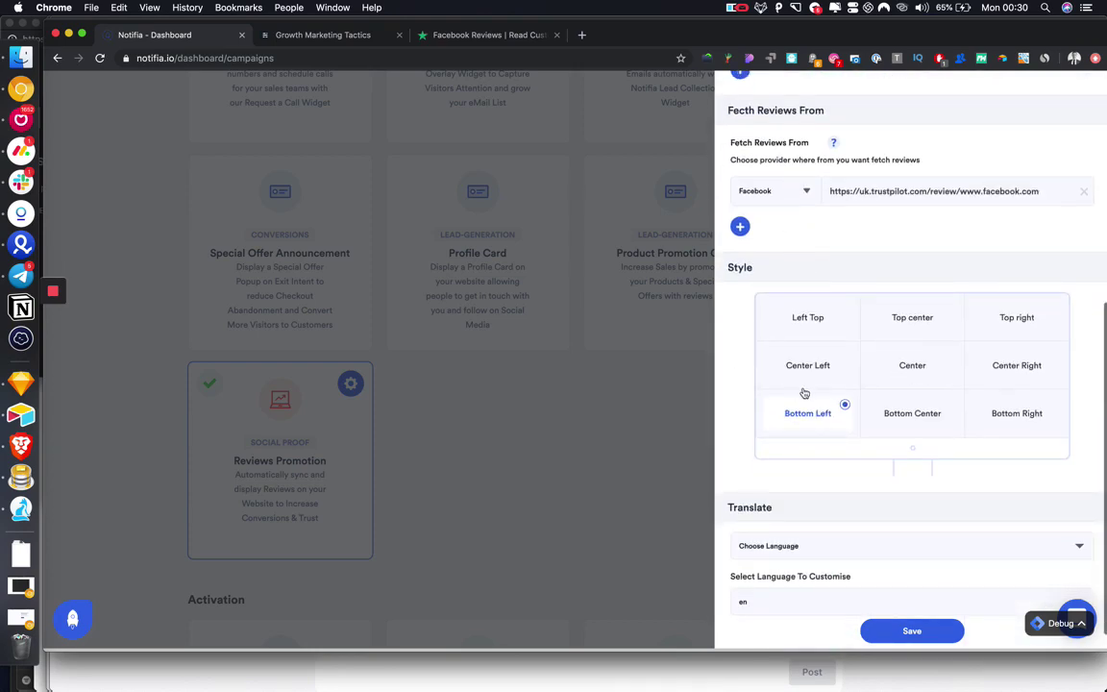
{"action": "scroll", "coordinate": [817, 462], "scroll_direction": "down", "scroll_amount": 1}
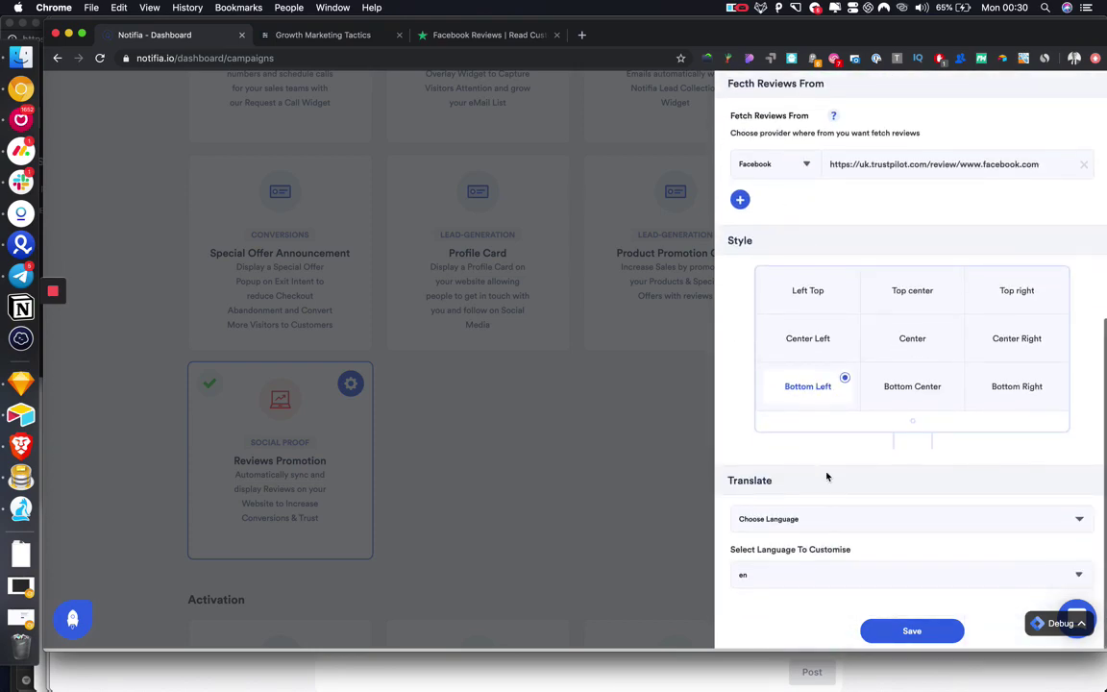
{"action": "left_click", "coordinate": [905, 634]}
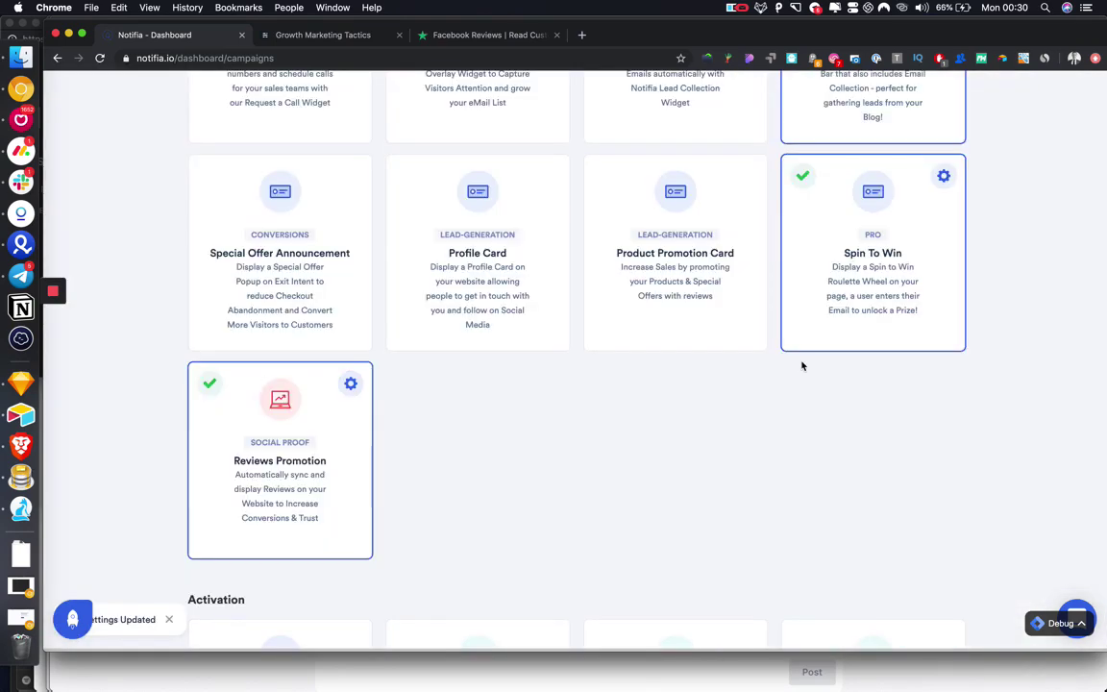
{"action": "scroll", "coordinate": [800, 365], "scroll_direction": "up", "scroll_amount": 10}
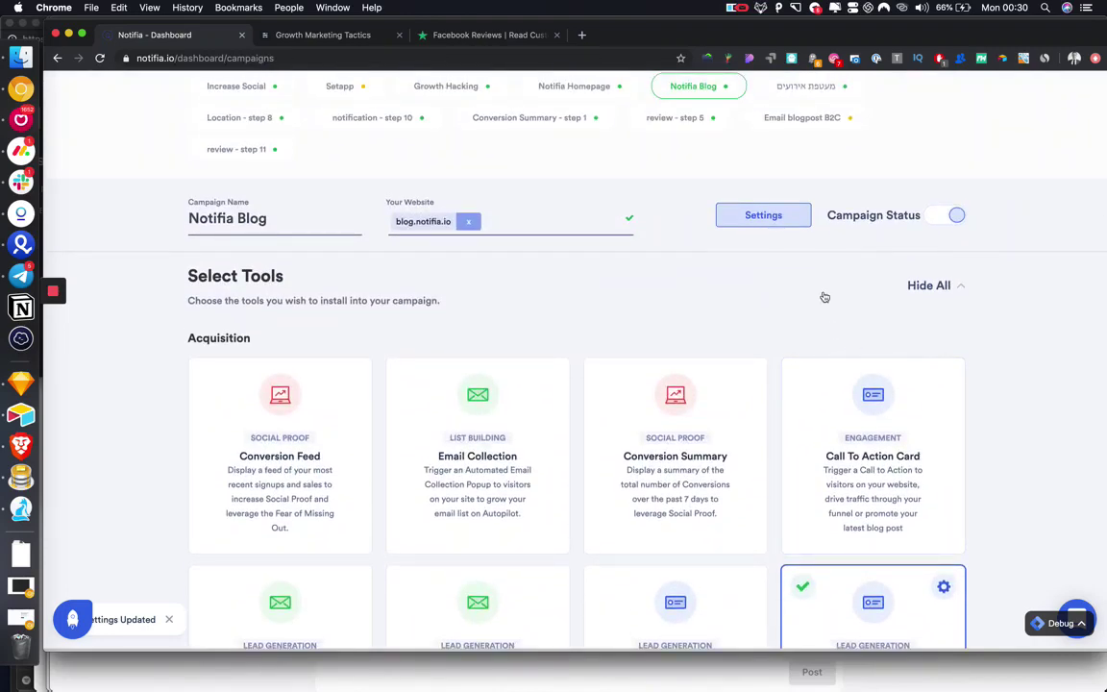
{"action": "scroll", "coordinate": [718, 312], "scroll_direction": "down", "scroll_amount": 10}
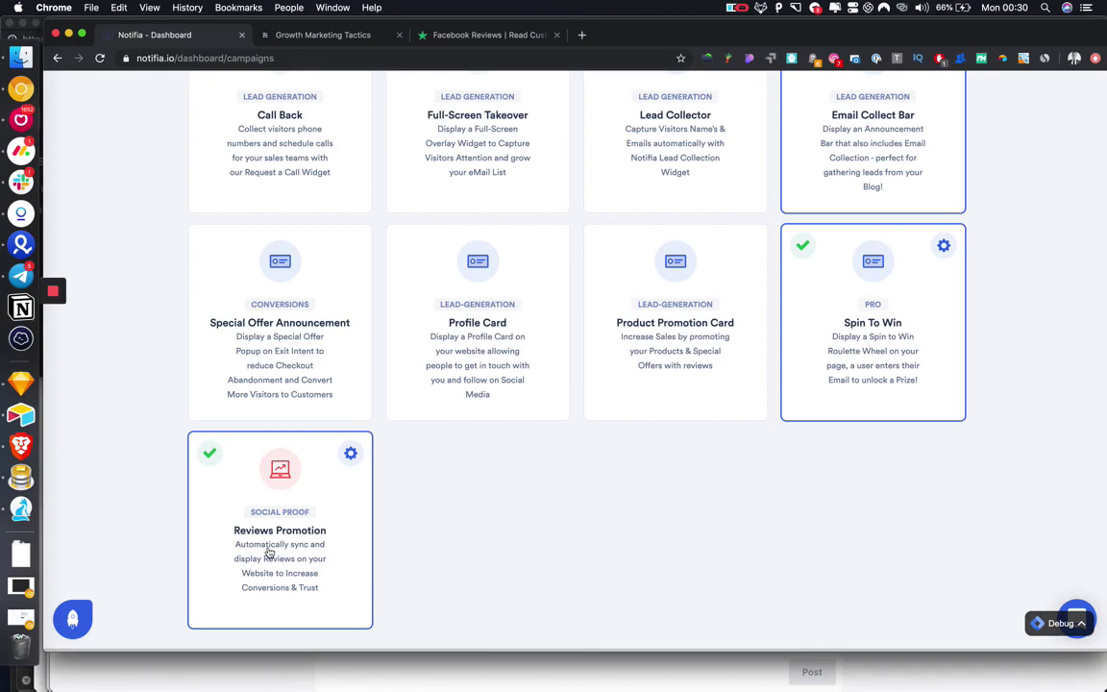
- Reload the Growth Marketing Tactics blog, check the lower-left Notifia review popup, then view the Trustpilot tab
{"action": "left_click", "coordinate": [306, 38]}
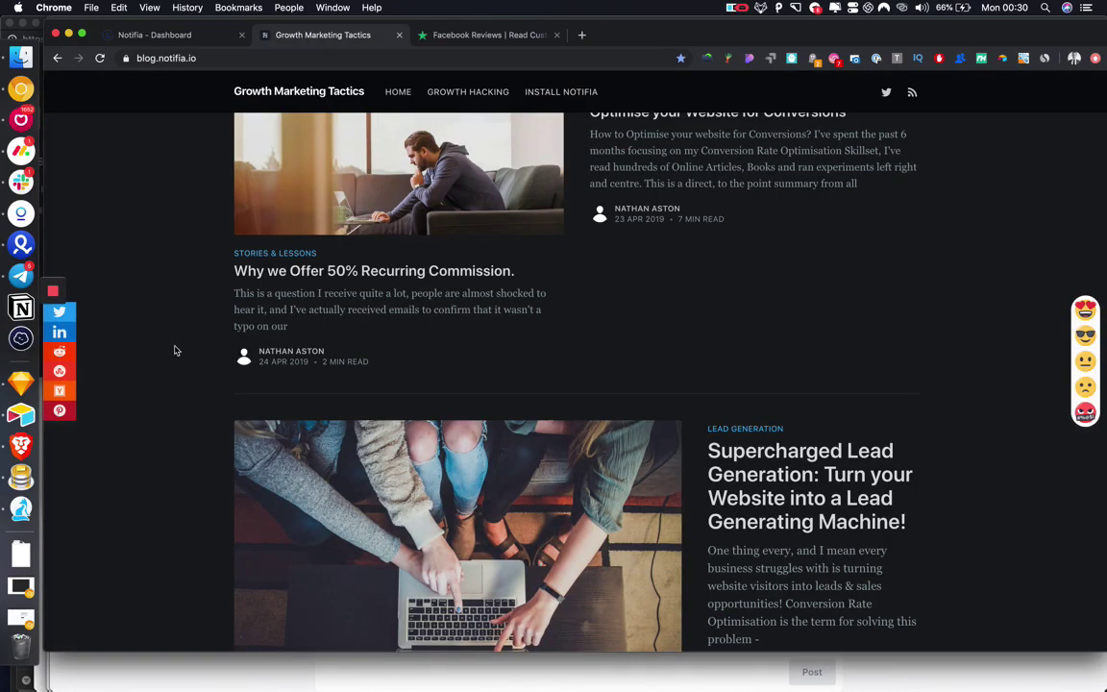
{"action": "scroll", "coordinate": [166, 357], "scroll_direction": "up", "scroll_amount": 20}
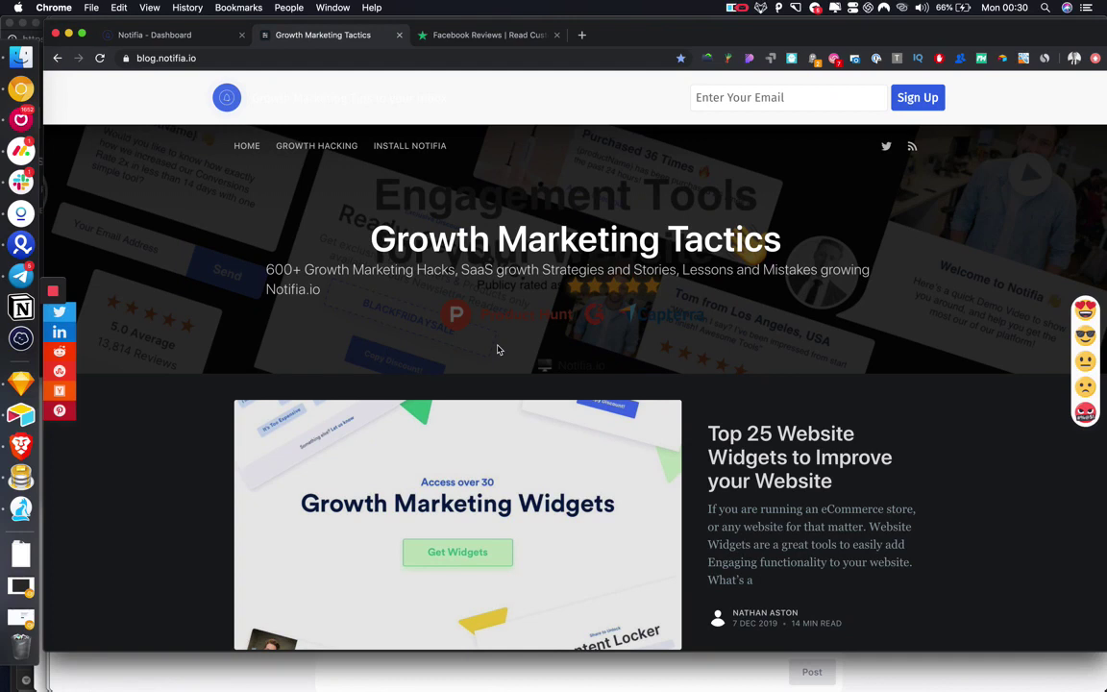
{"action": "key", "text": "super+r"}
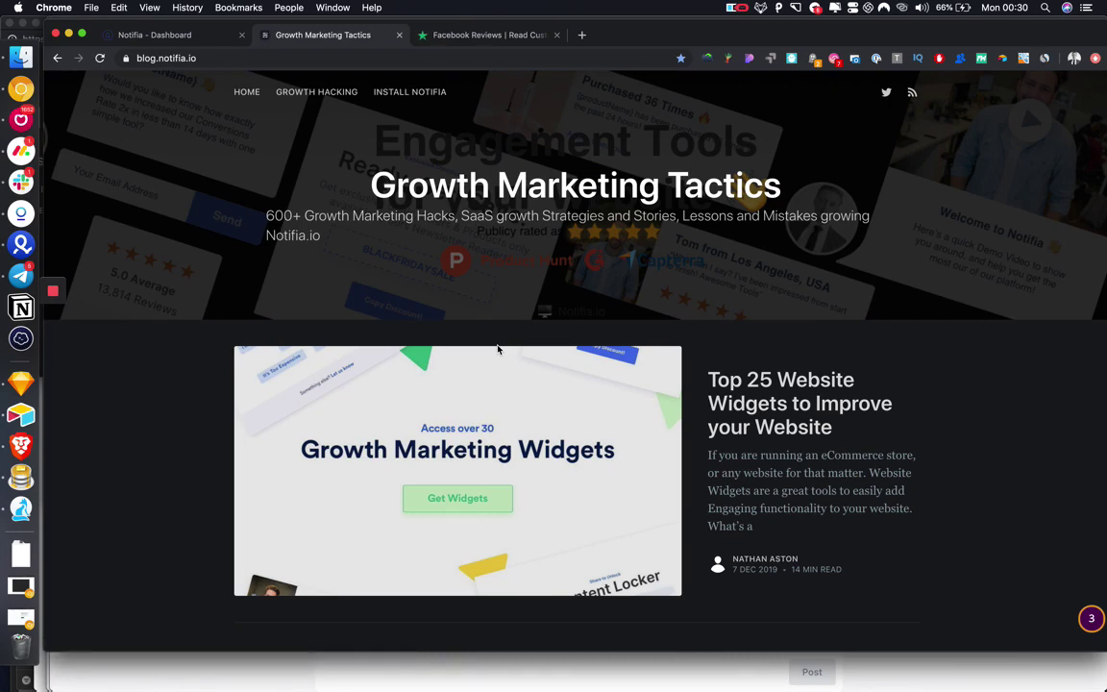
{"action": "scroll", "coordinate": [498, 349], "scroll_direction": "down", "scroll_amount": 10}
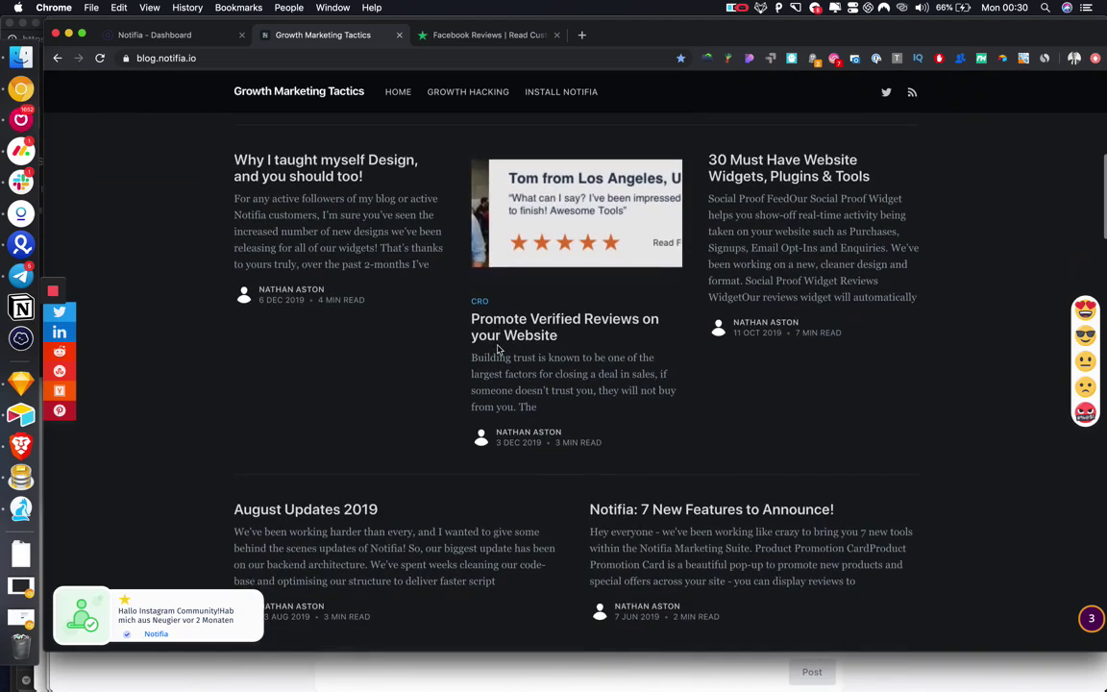
{"action": "left_click_drag", "start_coordinate": [228, 621], "coordinate": [122, 605]}
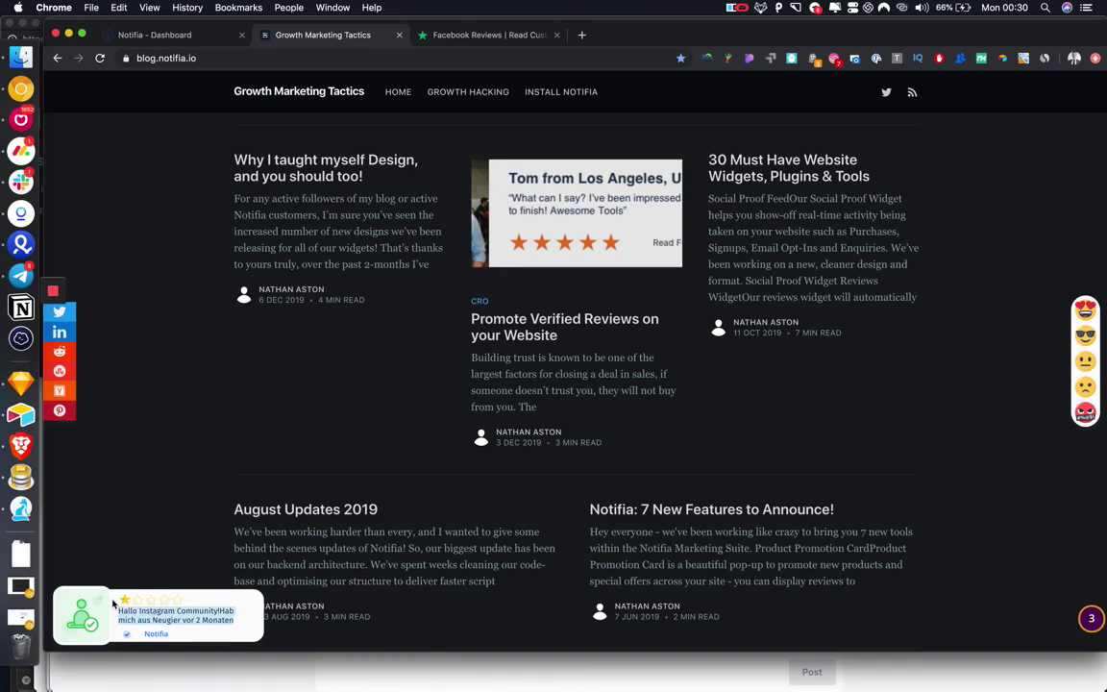
{"action": "left_click", "coordinate": [490, 36]}
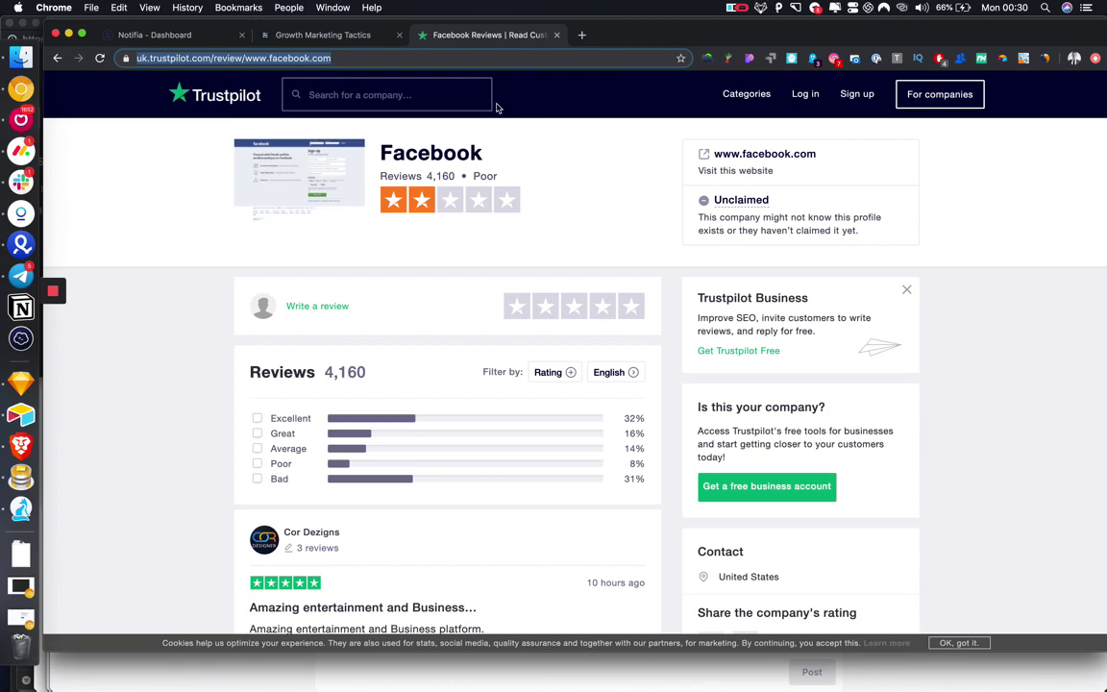
- Compare the blog's review popup with the Trustpilot Facebook reviews, then return to the blog
{"action": "left_click", "coordinate": [314, 35]}
{"action": "scroll", "coordinate": [271, 441], "scroll_direction": "down", "scroll_amount": 10}
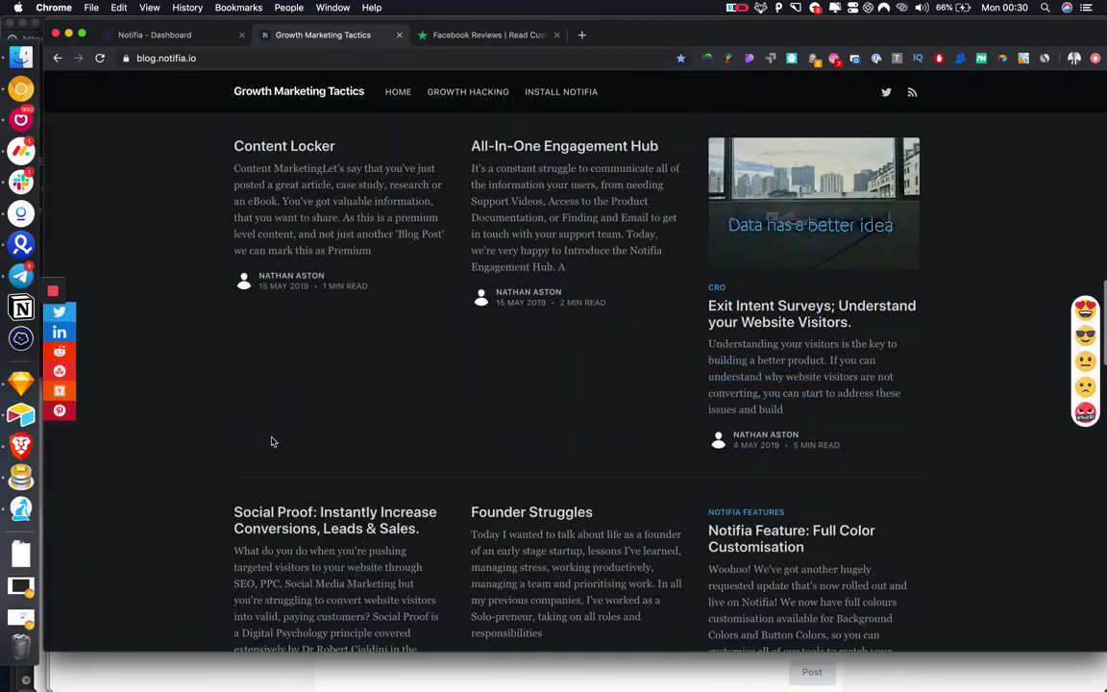
{"action": "left_click_drag", "start_coordinate": [120, 611], "coordinate": [228, 621]}
{"action": "left_click", "coordinate": [475, 35]}
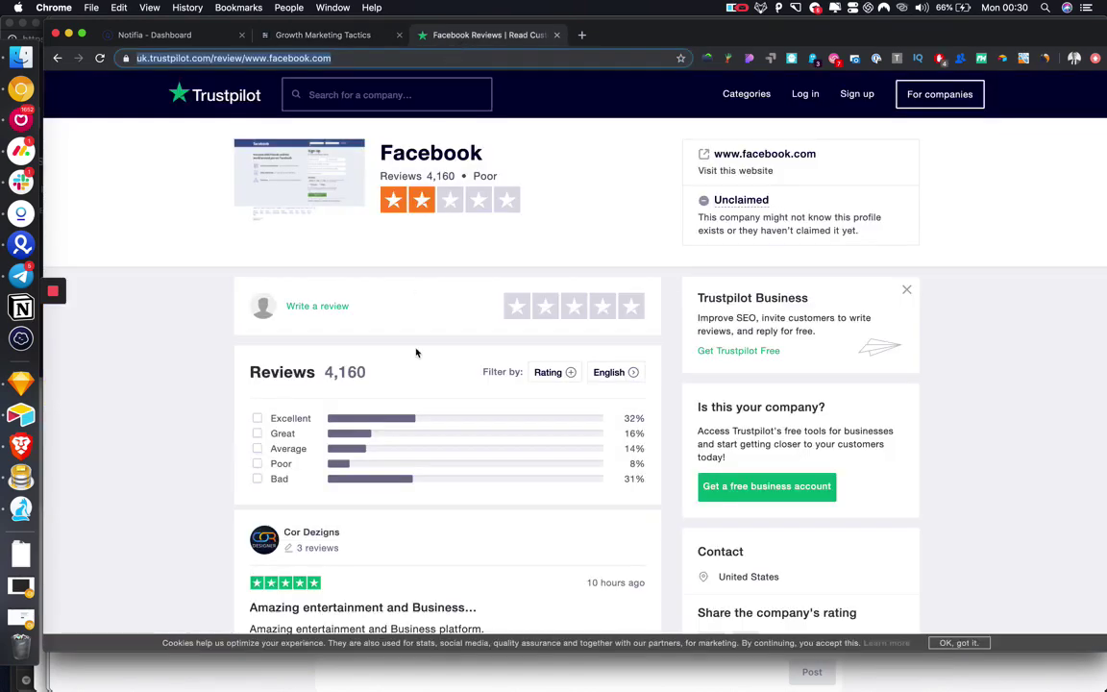
{"action": "scroll", "coordinate": [416, 352], "scroll_direction": "down", "scroll_amount": 7}
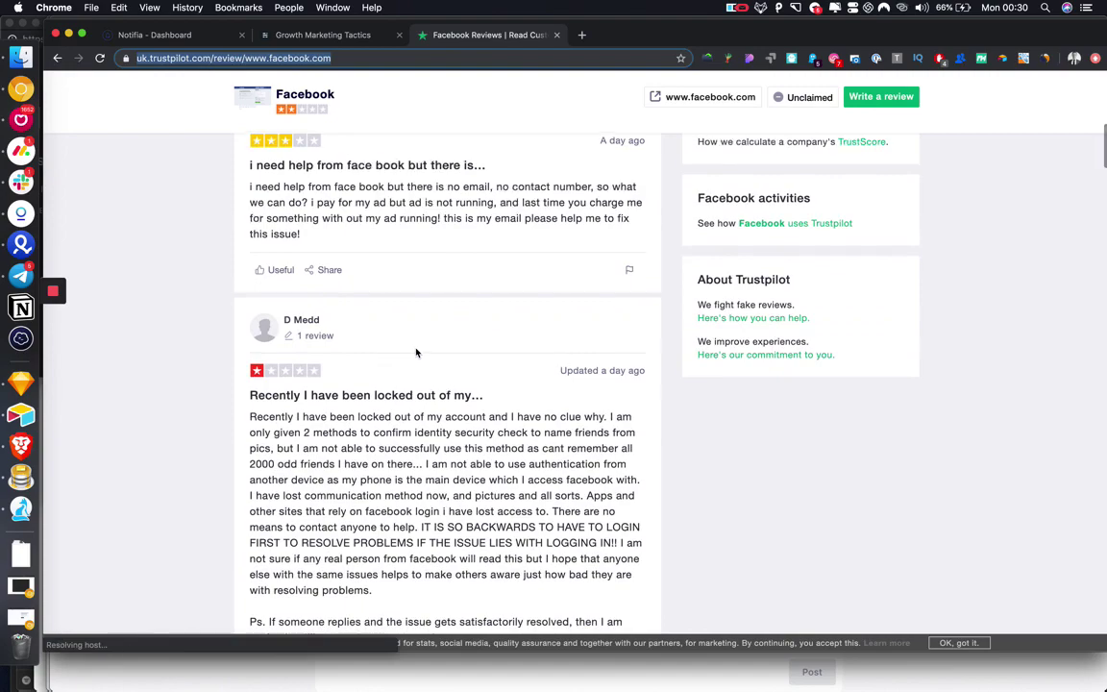
{"action": "scroll", "coordinate": [416, 353], "scroll_direction": "down", "scroll_amount": 10}
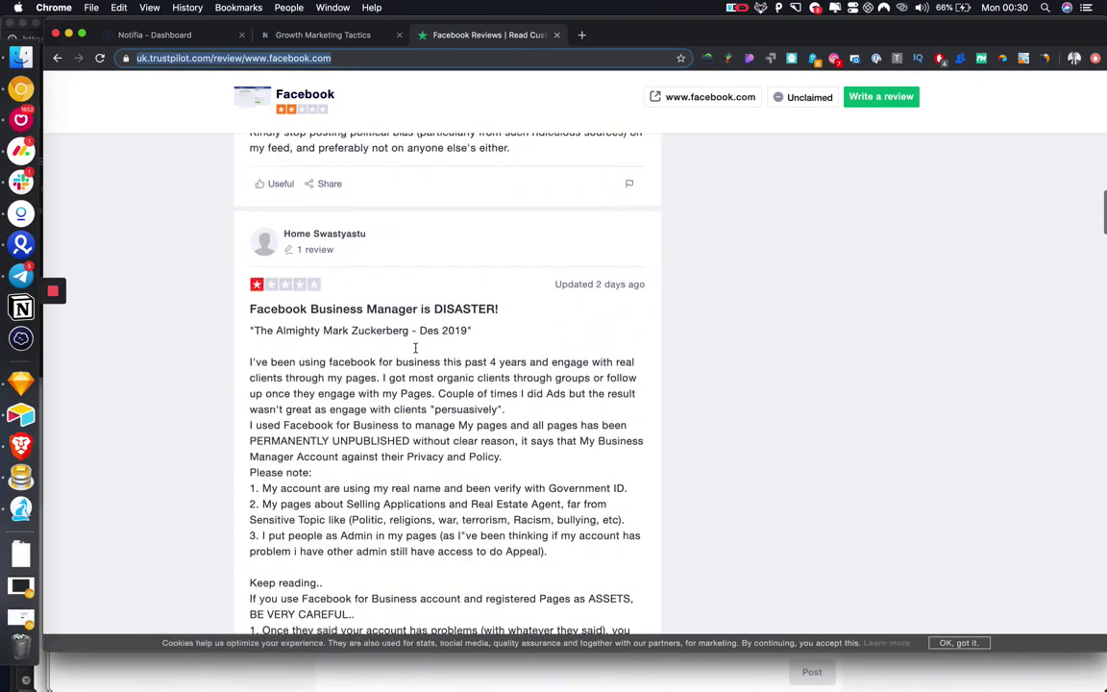
{"action": "scroll", "coordinate": [415, 351], "scroll_direction": "up", "scroll_amount": 15}
{"action": "left_click", "coordinate": [316, 36]}
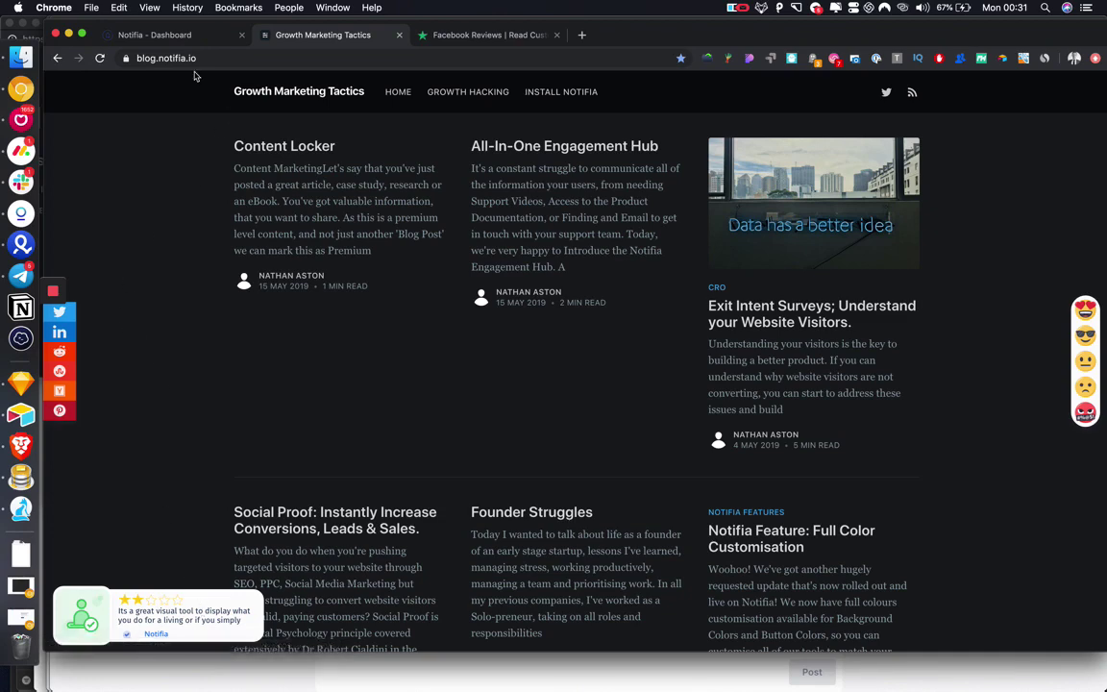
- Reopen the Reviews Promotion settings on the Notifia dashboard and confirm Facebook is still the provider
{"action": "left_click", "coordinate": [135, 36]}
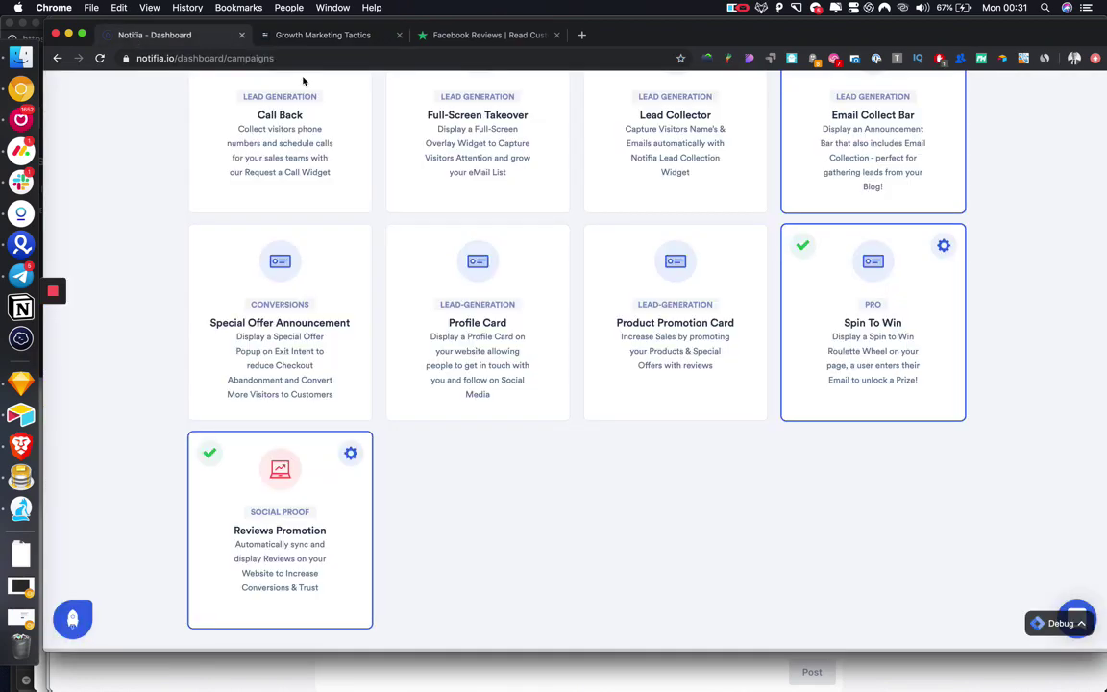
{"action": "left_click", "coordinate": [350, 452]}
{"action": "scroll", "coordinate": [877, 424], "scroll_direction": "down", "scroll_amount": 5}
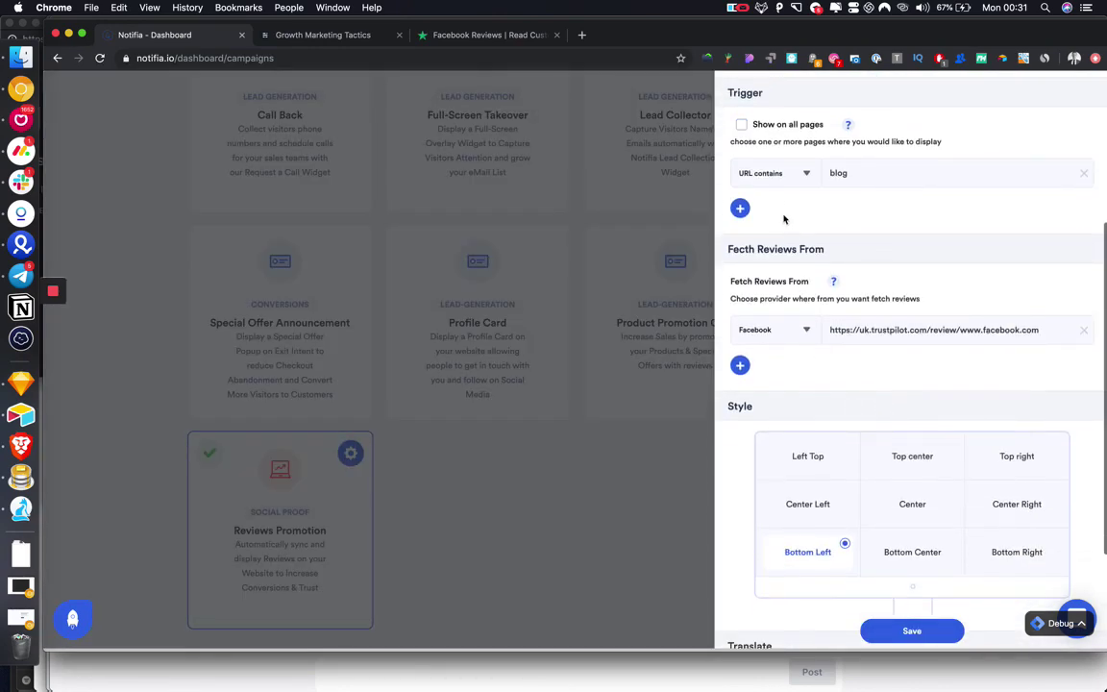
{"action": "left_click", "coordinate": [768, 330]}
{"action": "scroll", "coordinate": [766, 471], "scroll_direction": "down", "scroll_amount": 3}
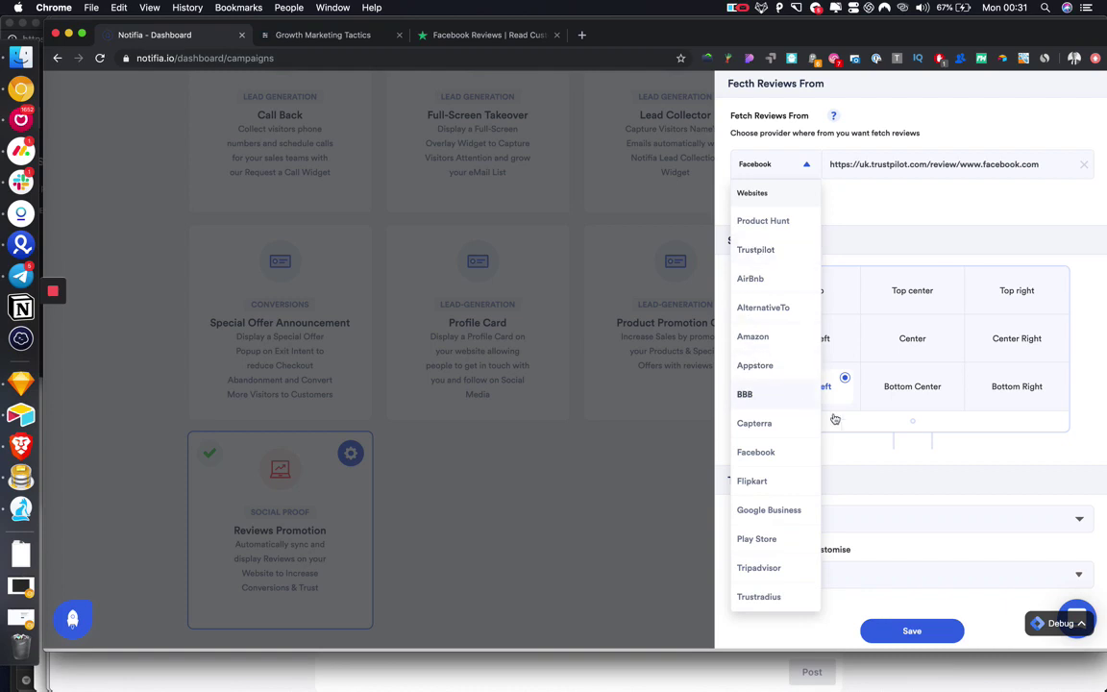
{"action": "left_click", "coordinate": [883, 461]}
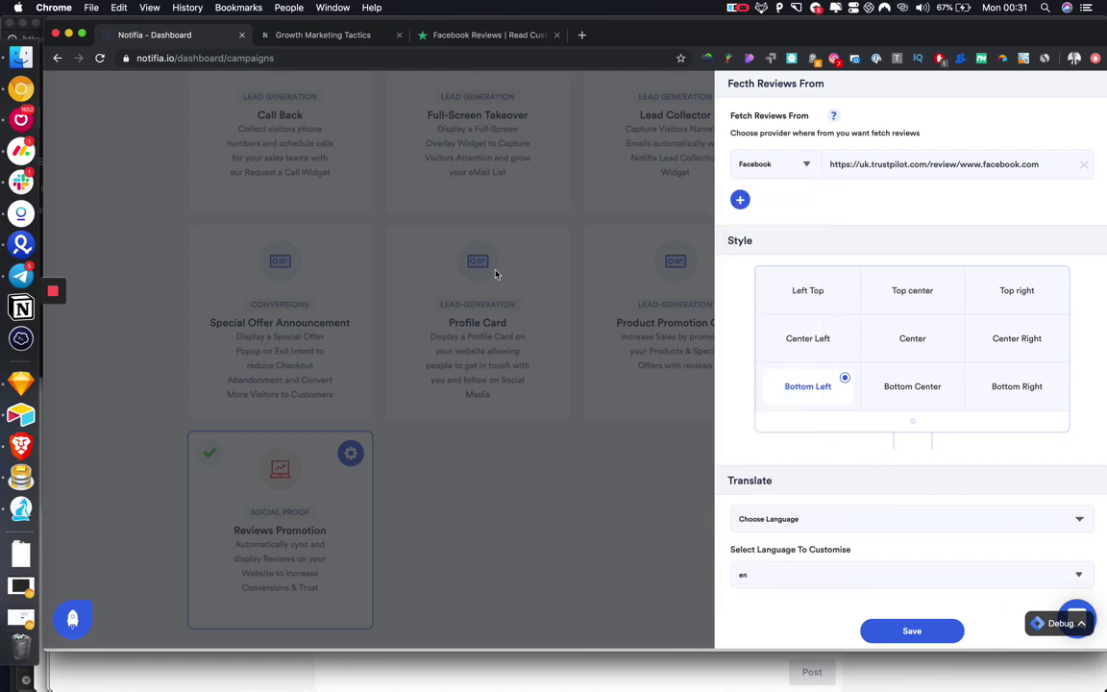
{"action": "mouse_move", "coordinate": [54, 295]}
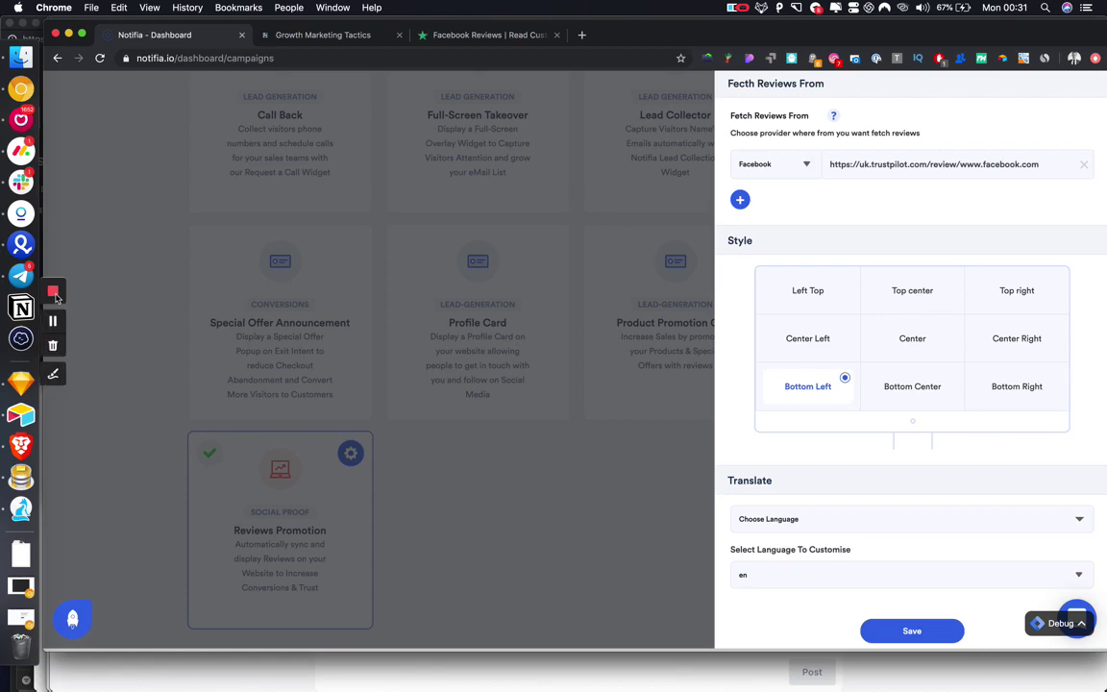